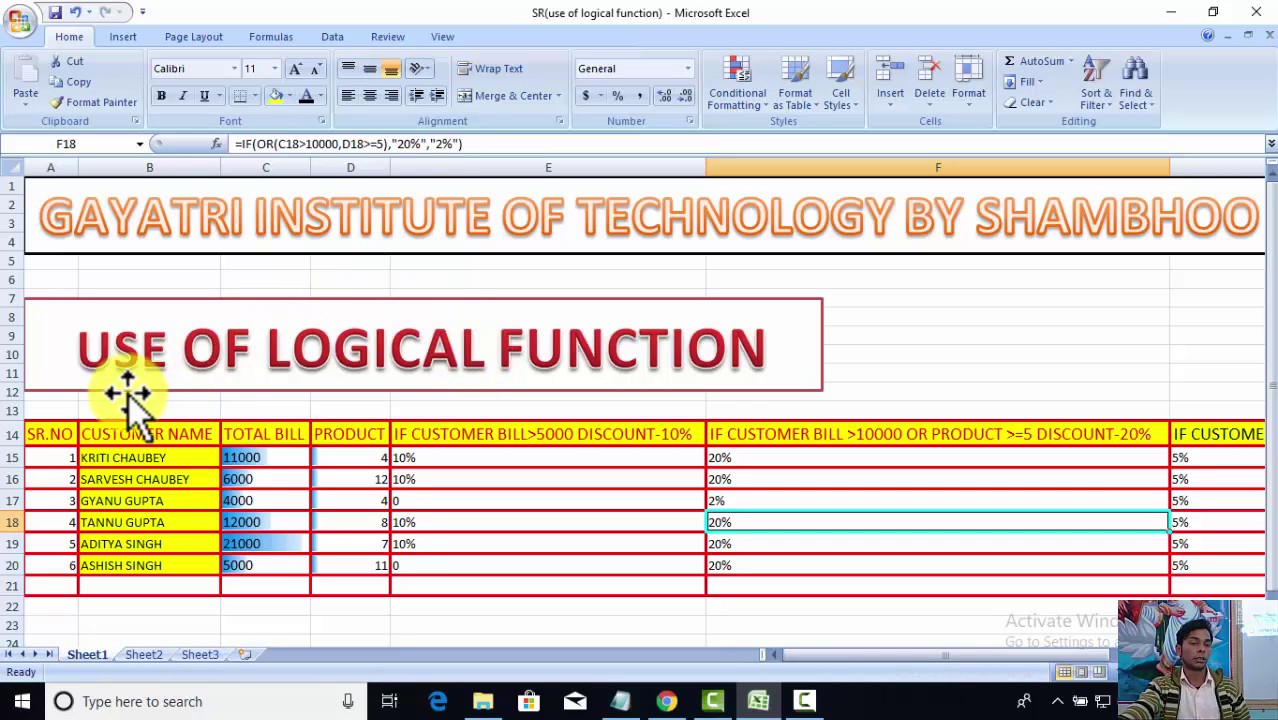
- Walk through the SR.NO column and the customer names in the bill table
left_click(44, 433)
left_click_drag(44, 433, 54, 563)
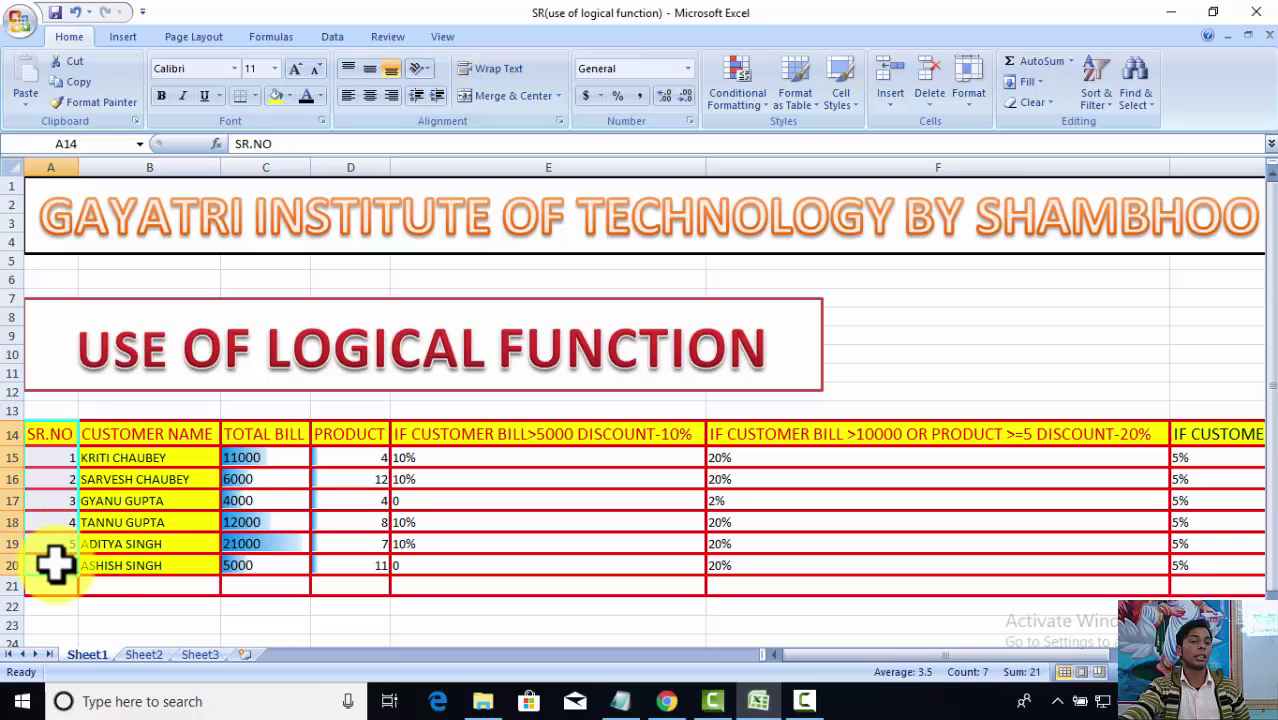
left_click(148, 433)
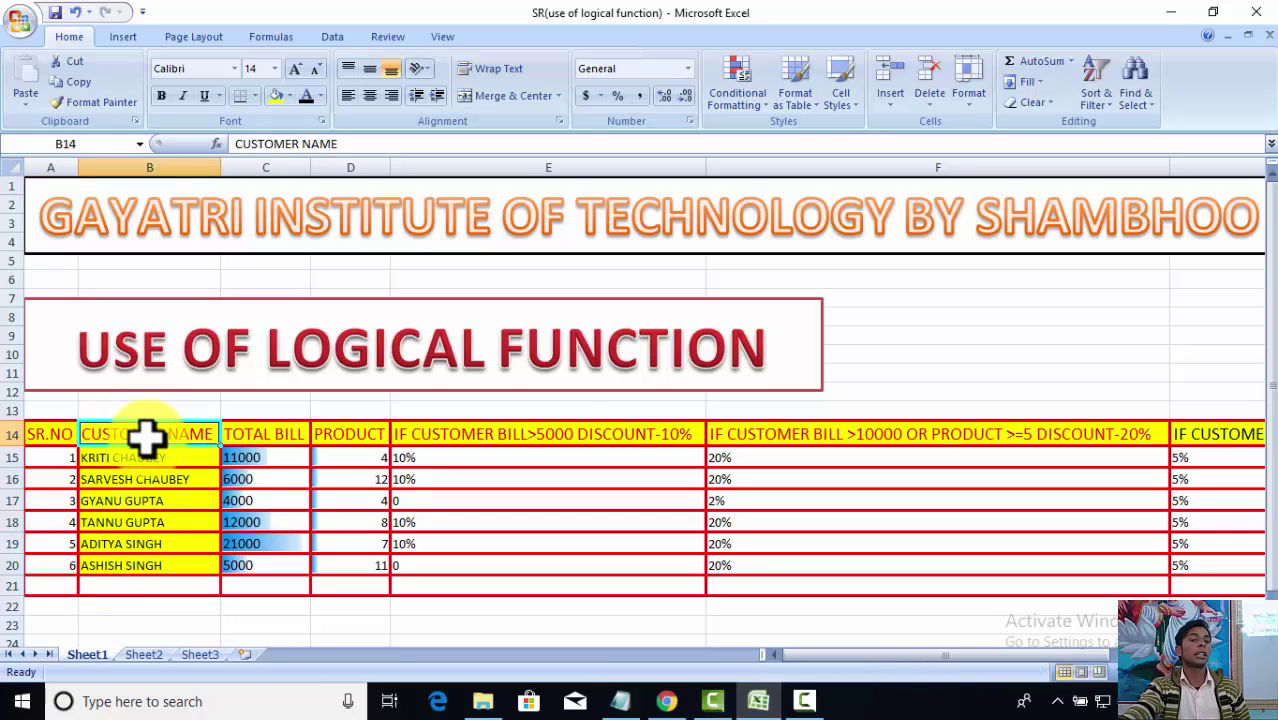
left_click(151, 497)
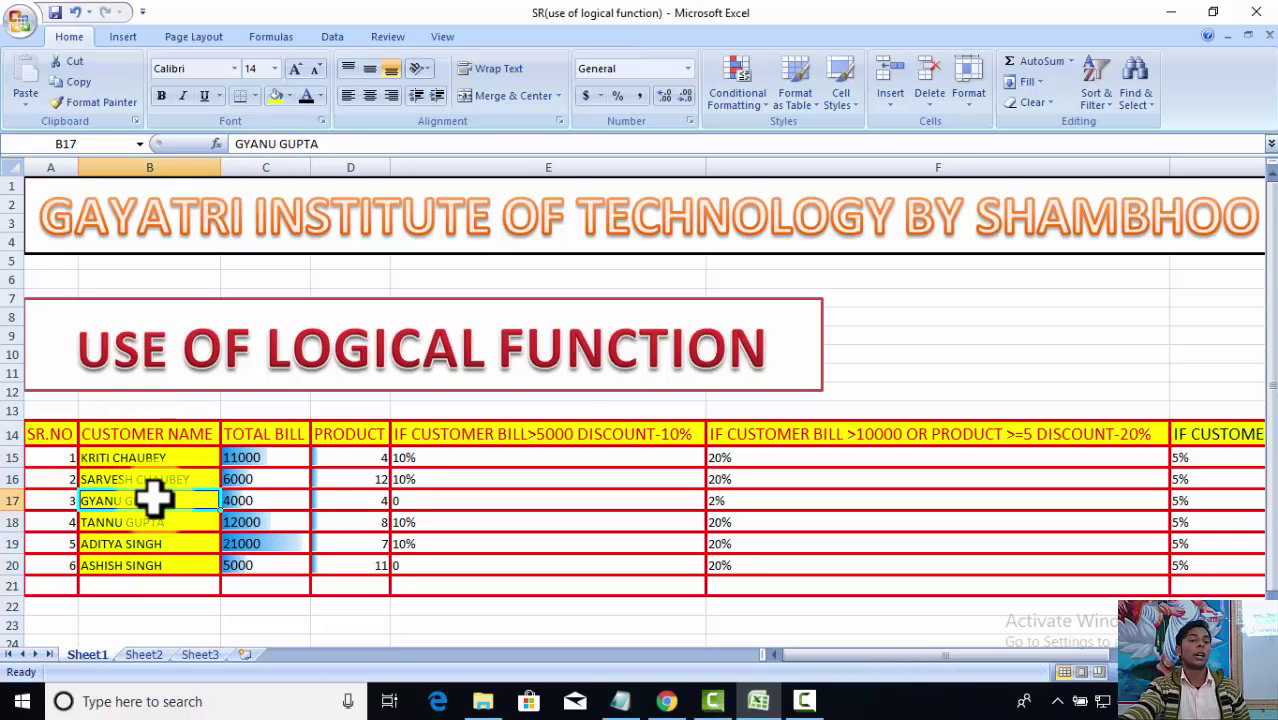
left_click(146, 456)
left_click(137, 565)
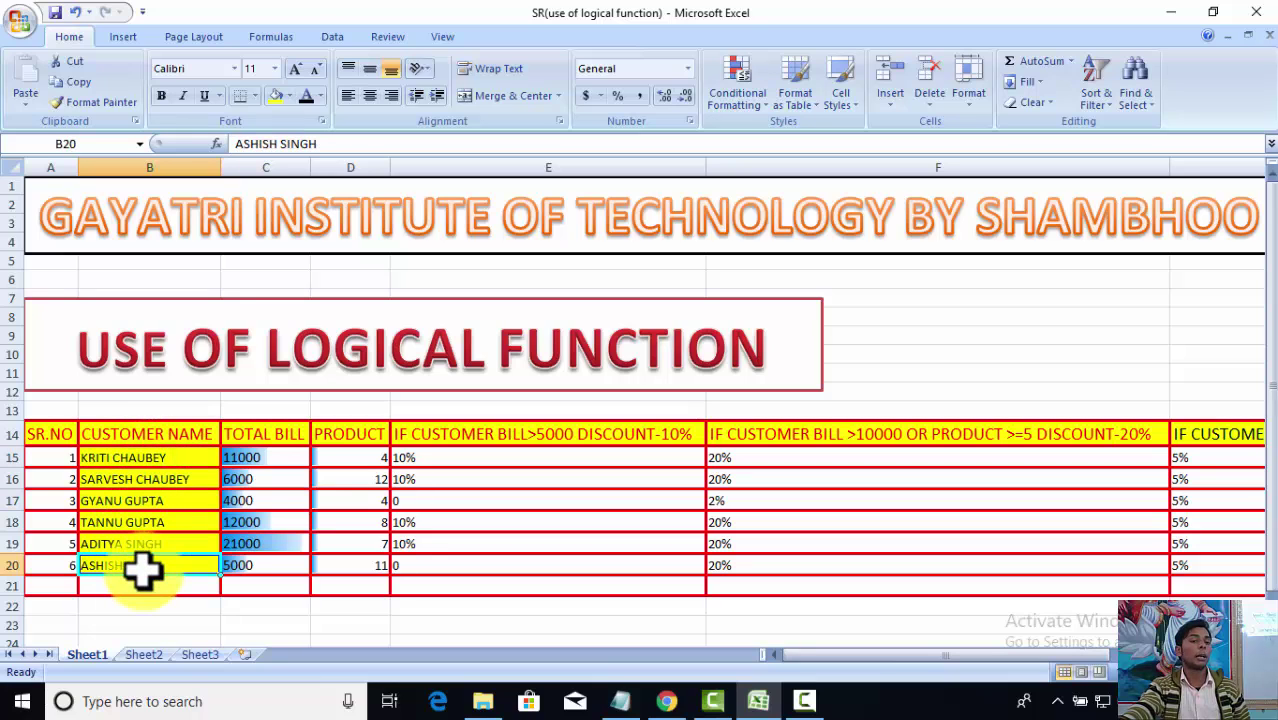
left_click(134, 521)
left_click(146, 478)
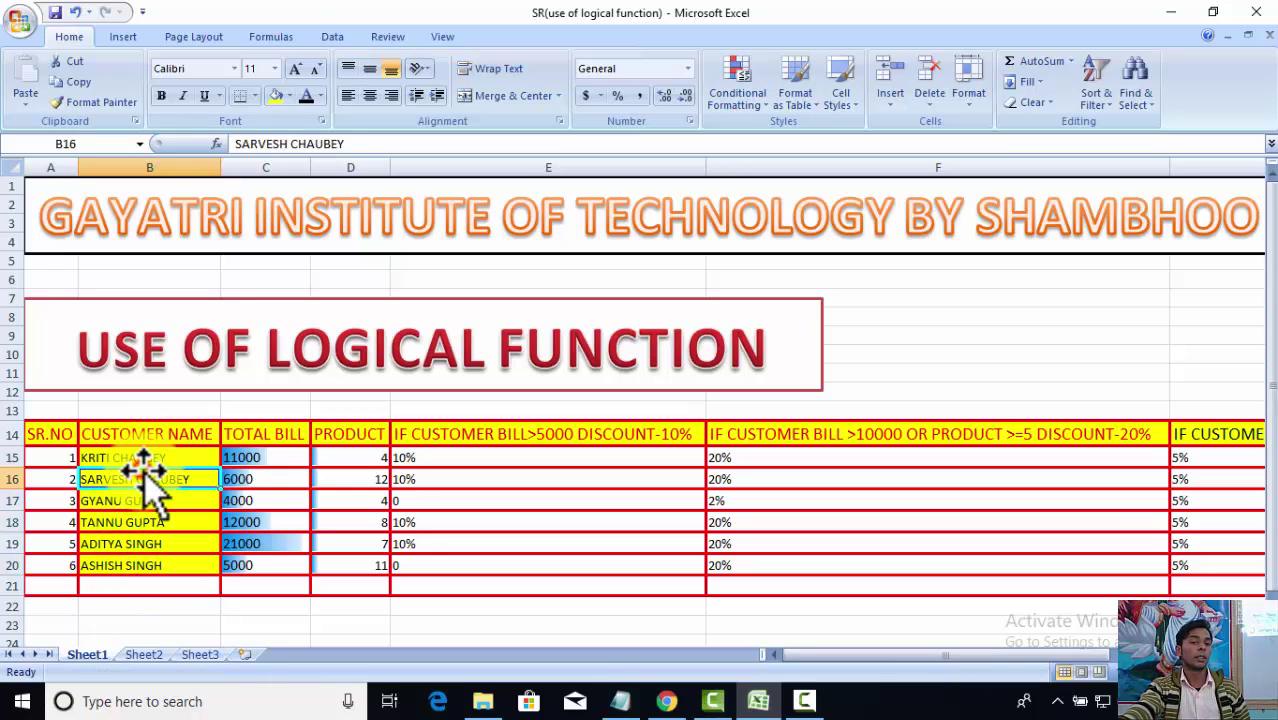
- Point out the TOTAL BILL and PRODUCT headings and the first customer's 11000 bill and 4 products
left_click(242, 434)
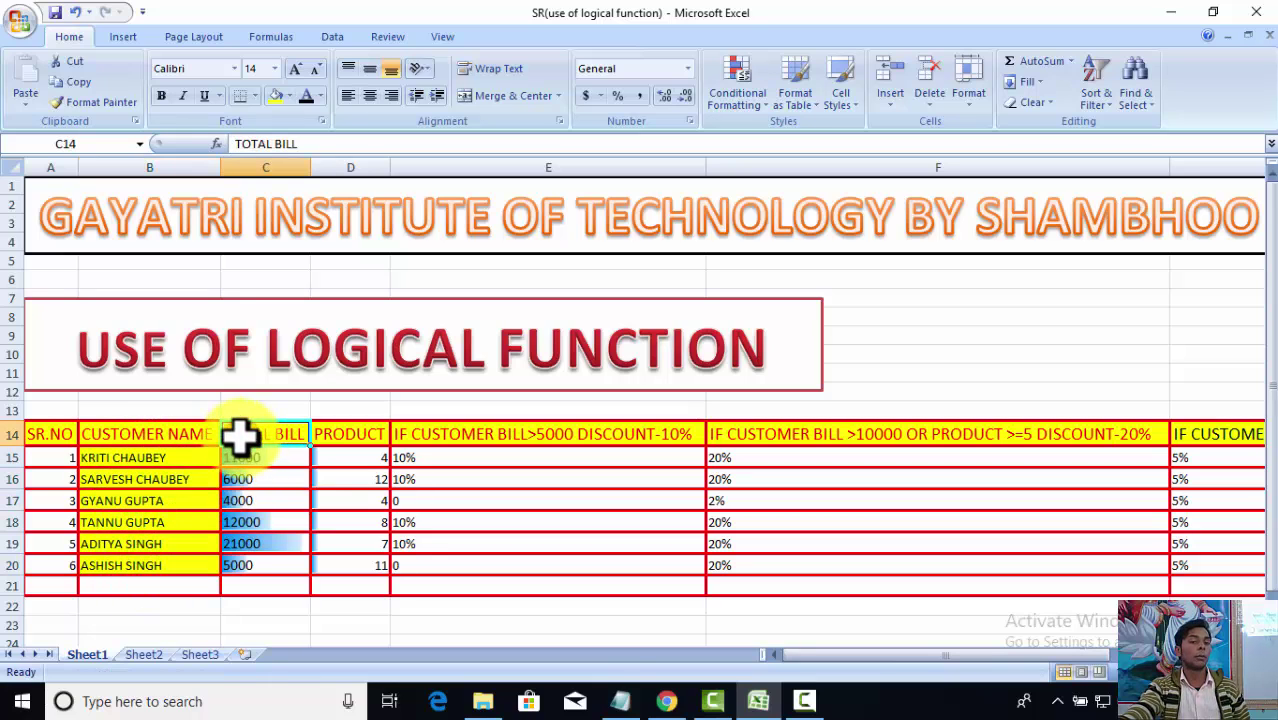
left_click(172, 457)
left_click(240, 458)
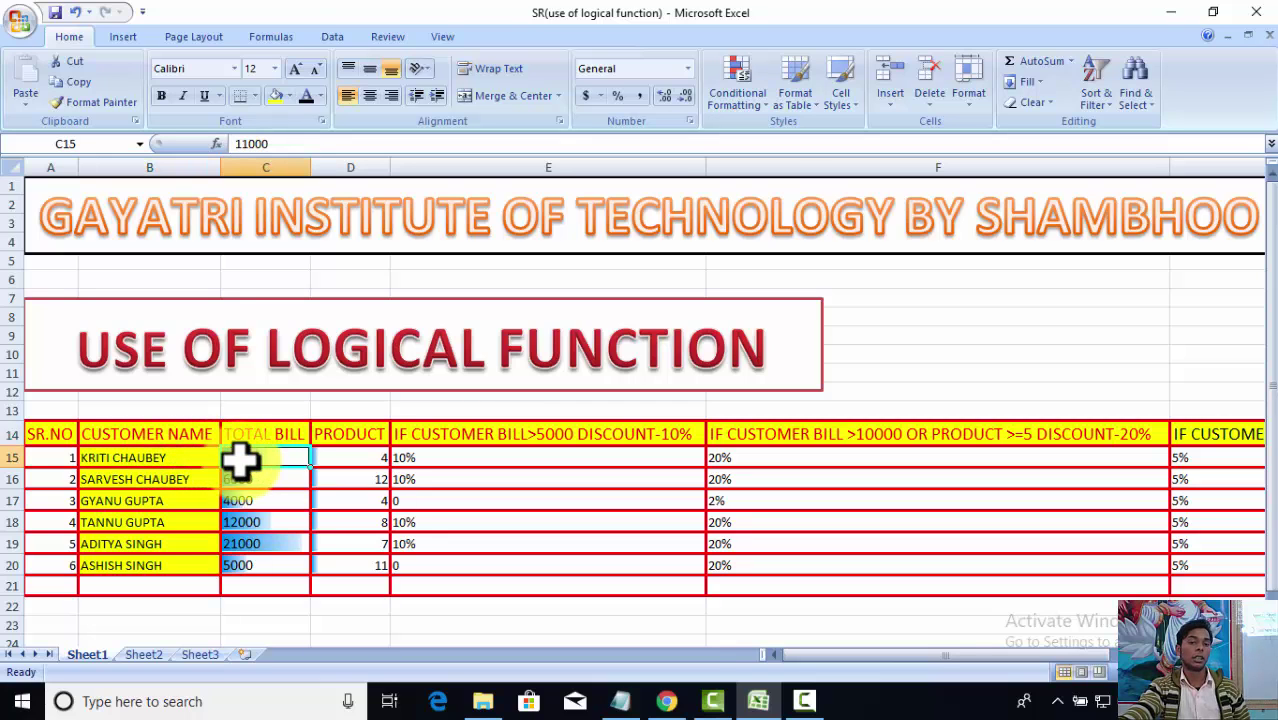
left_click(270, 434)
left_click(350, 431)
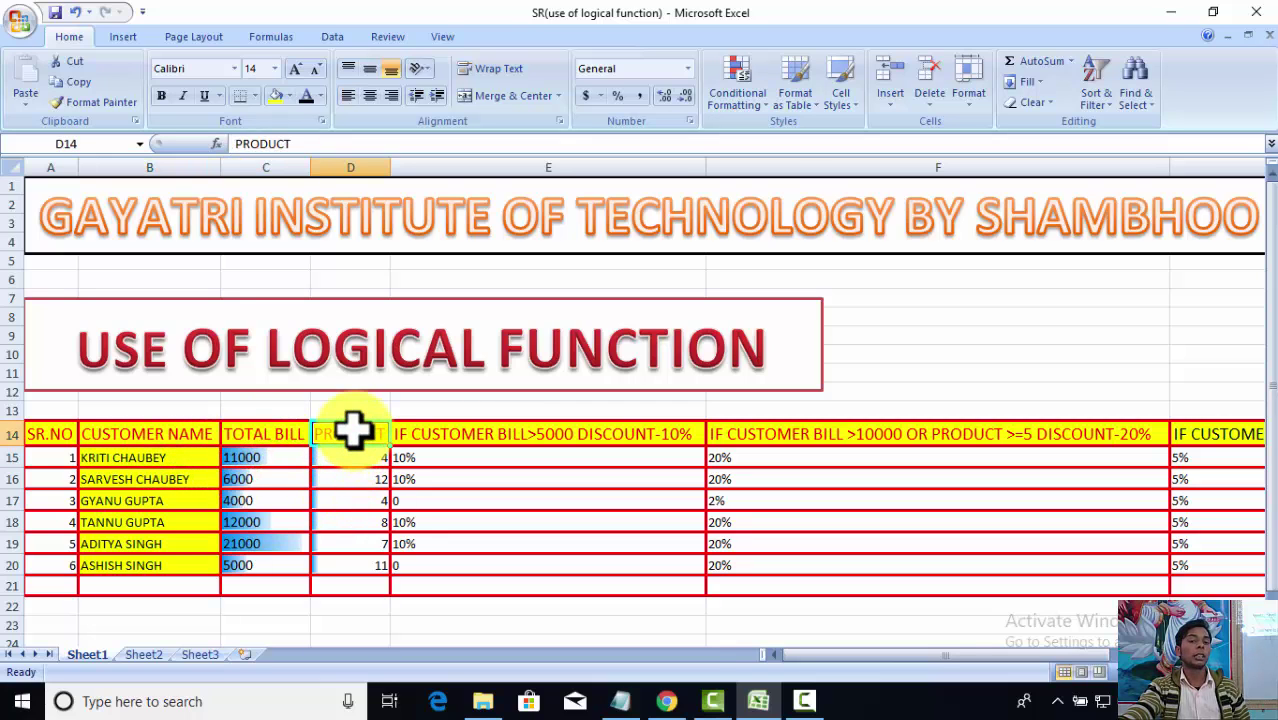
left_click(281, 457)
left_click(336, 458)
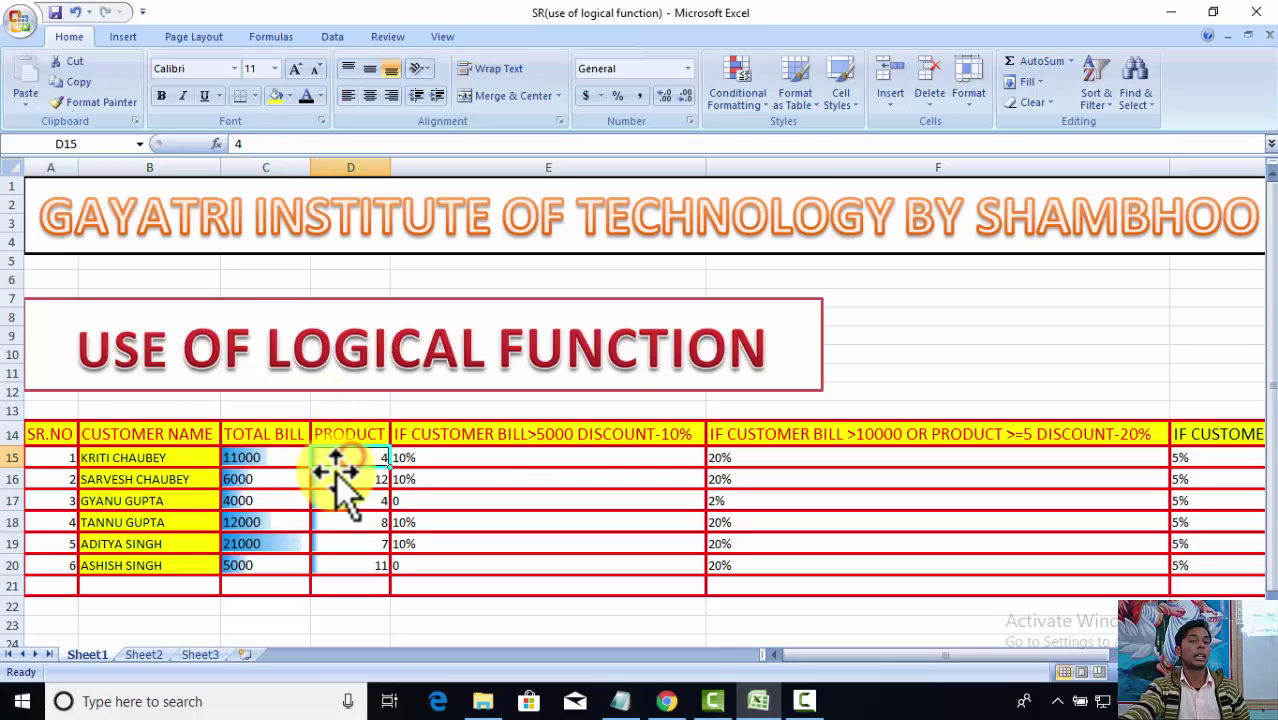
left_click(262, 452)
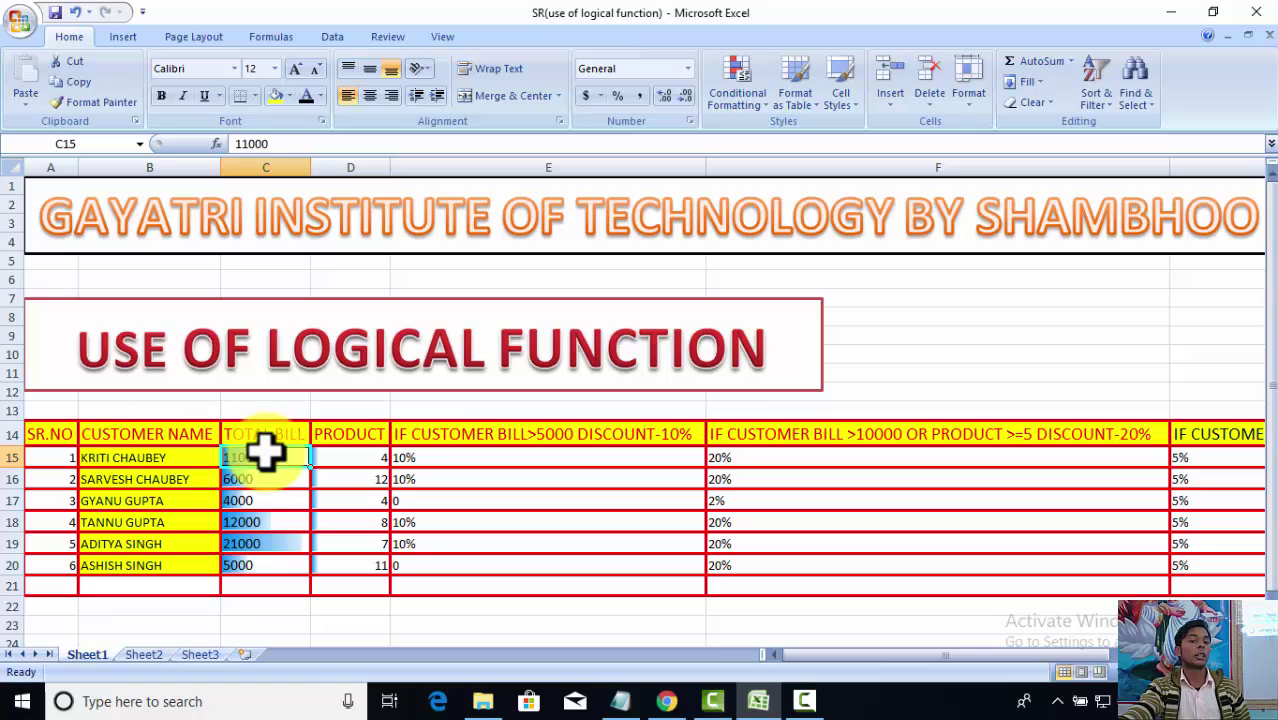
left_click(137, 453)
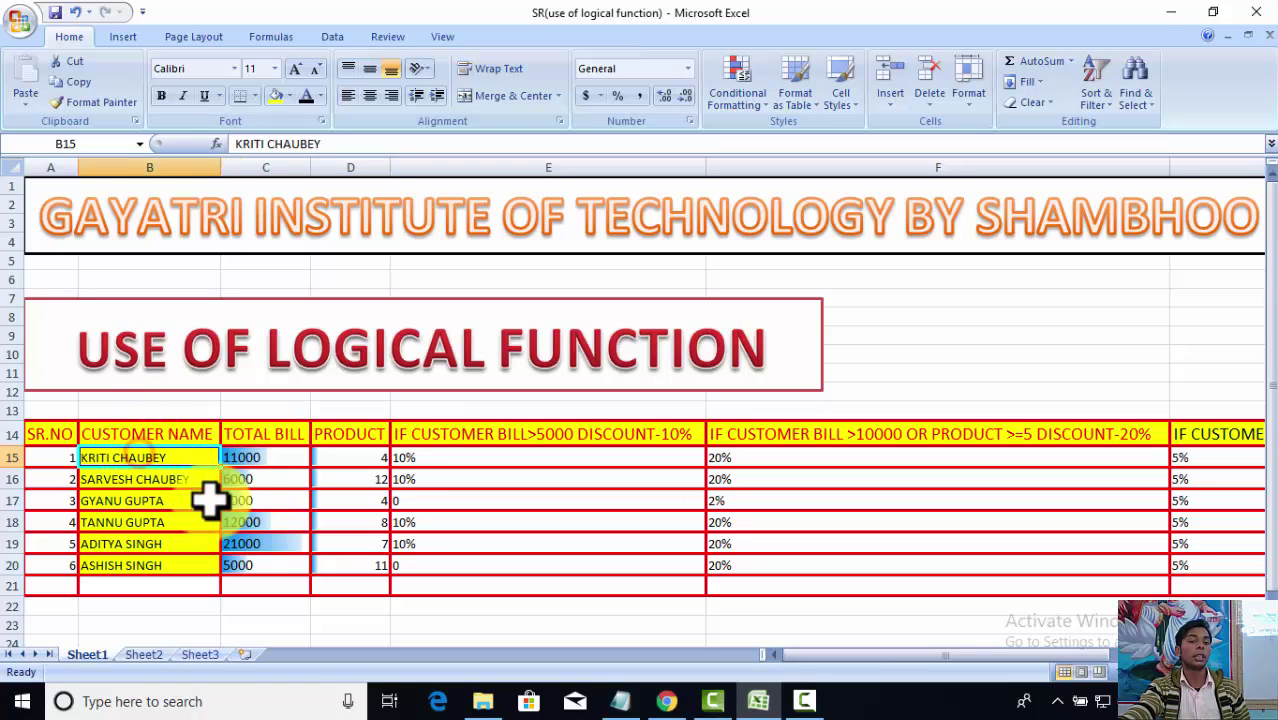
left_click(338, 458)
left_click(328, 521)
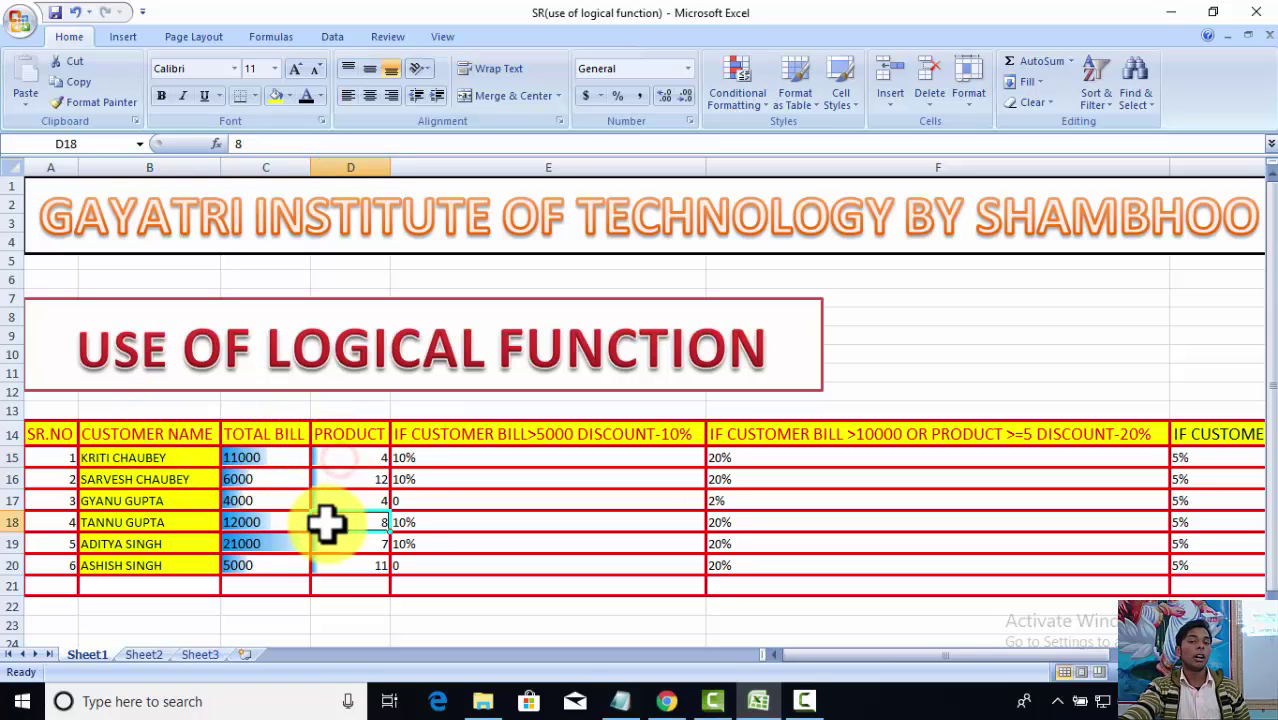
left_click(350, 455)
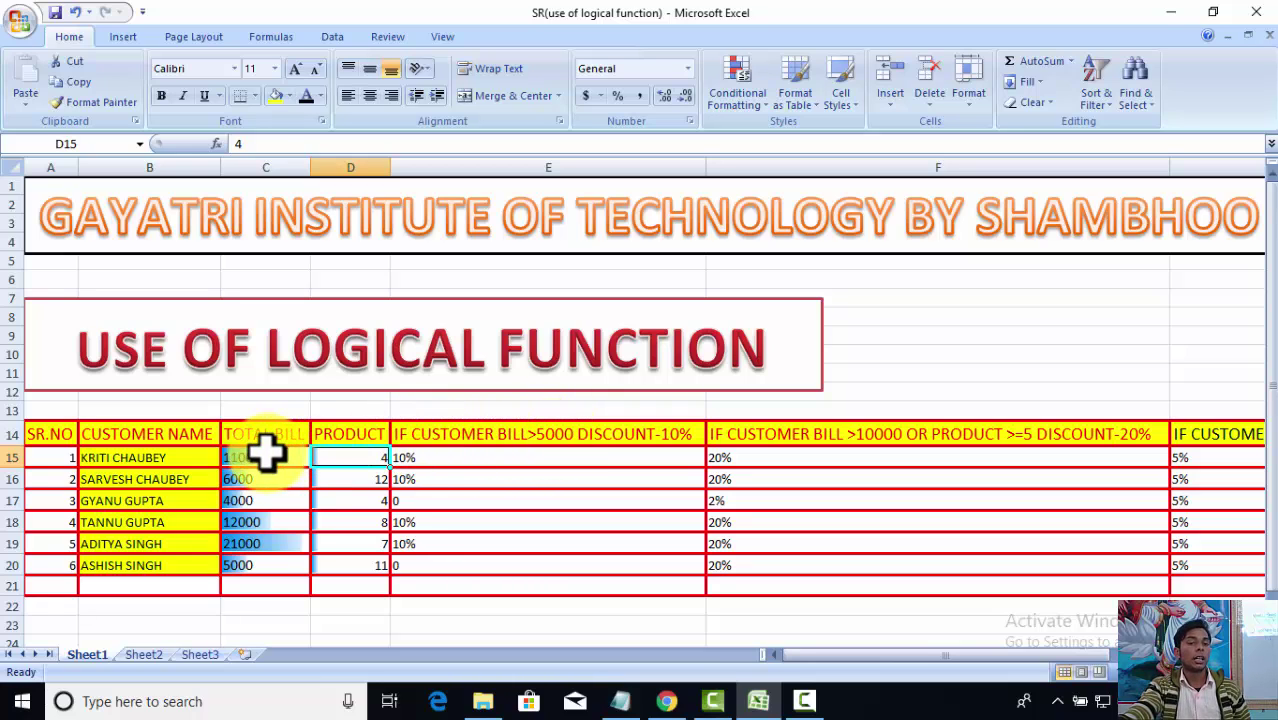
- Compare the first customer's 11000 bill with their product count of 4
left_click(268, 455)
left_click(383, 457)
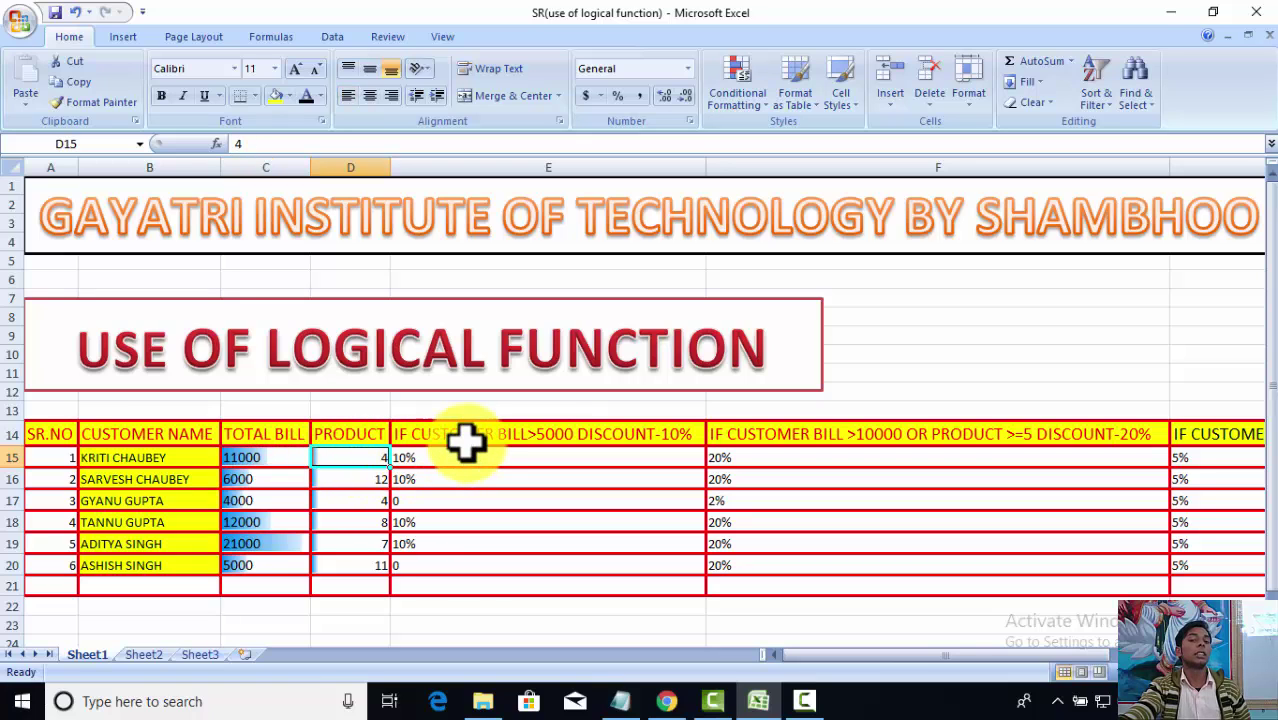
left_click(257, 456)
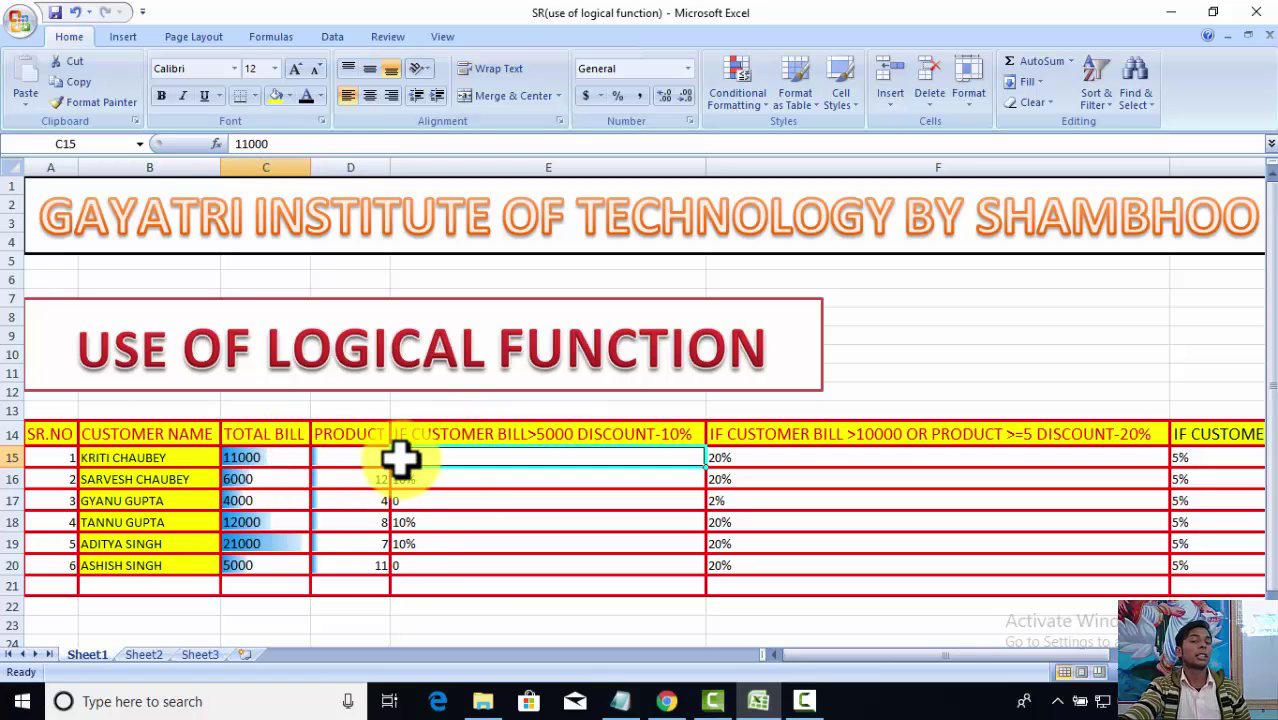
left_click(370, 460)
left_click(252, 458)
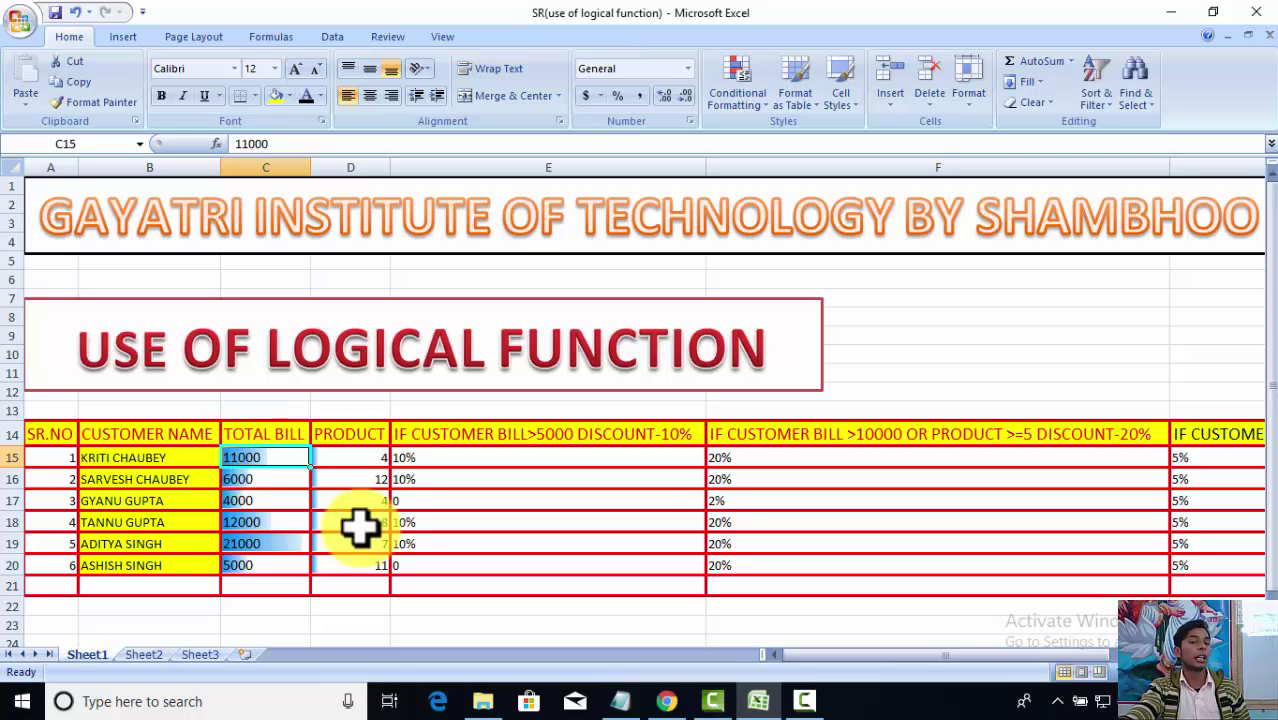
- After viewing E15's IF formula, change the first customer's bill in C15 to 5000
left_click(427, 457)
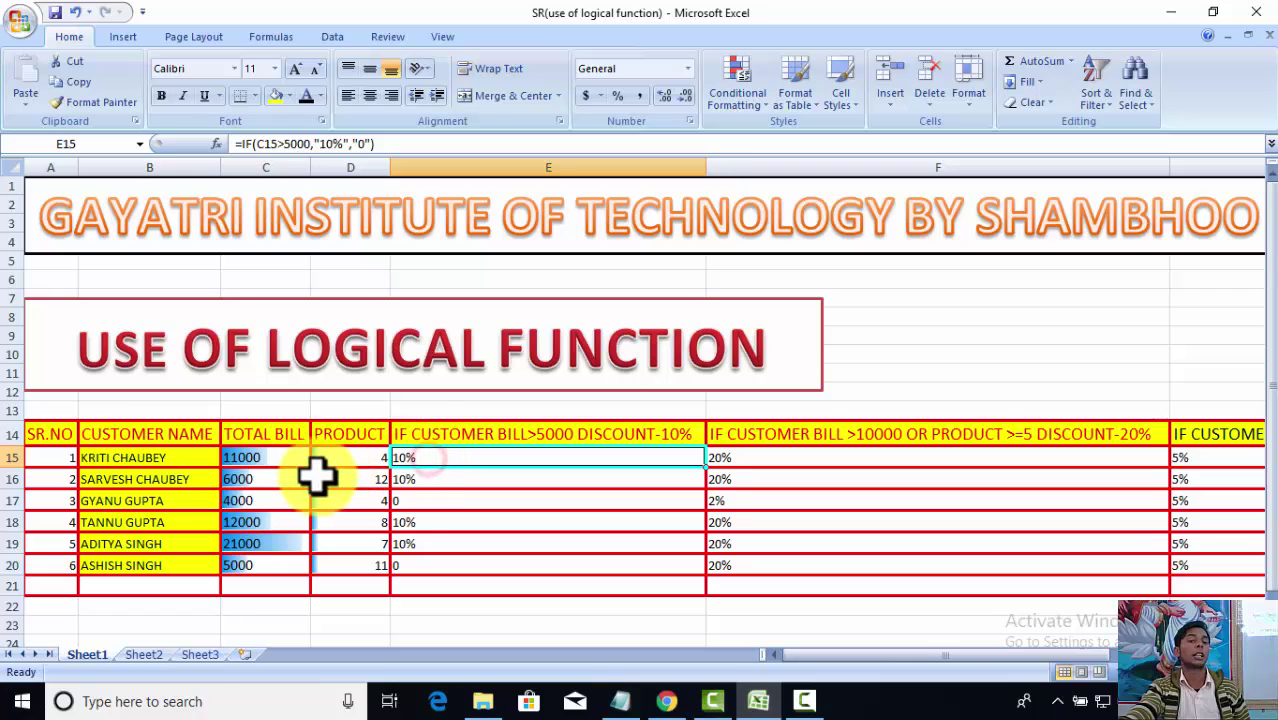
left_click(264, 460)
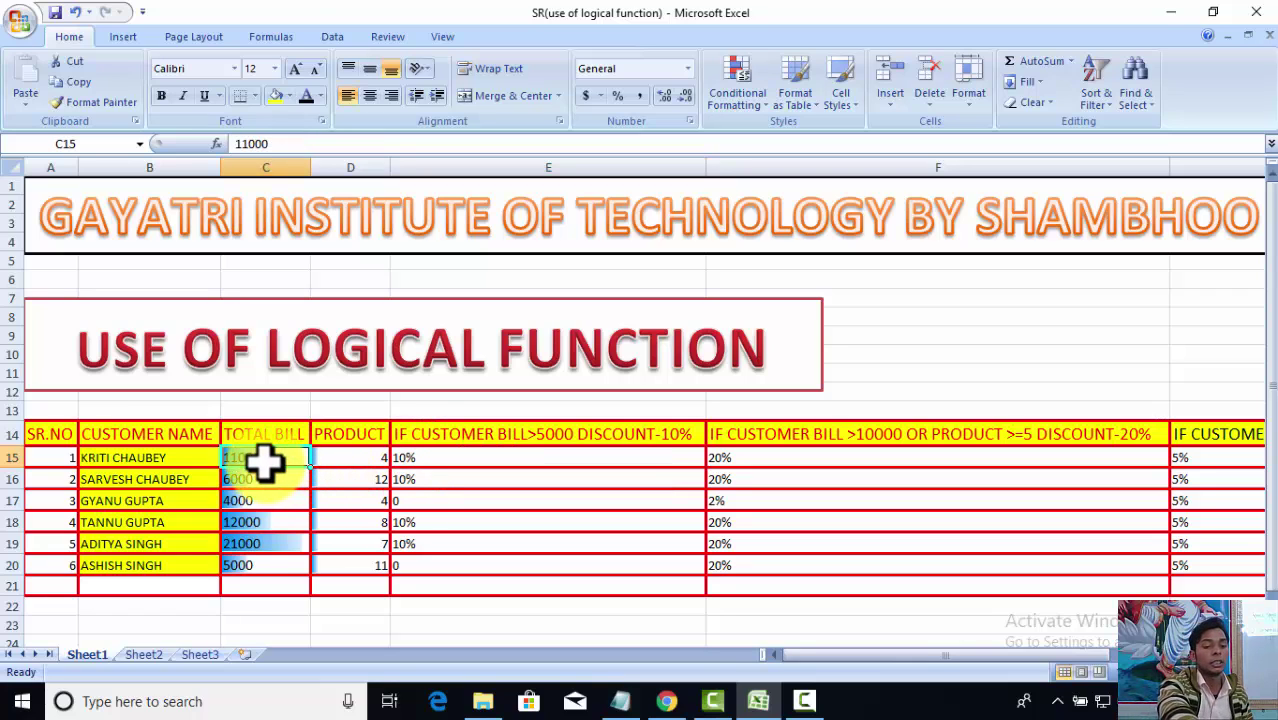
type("5")
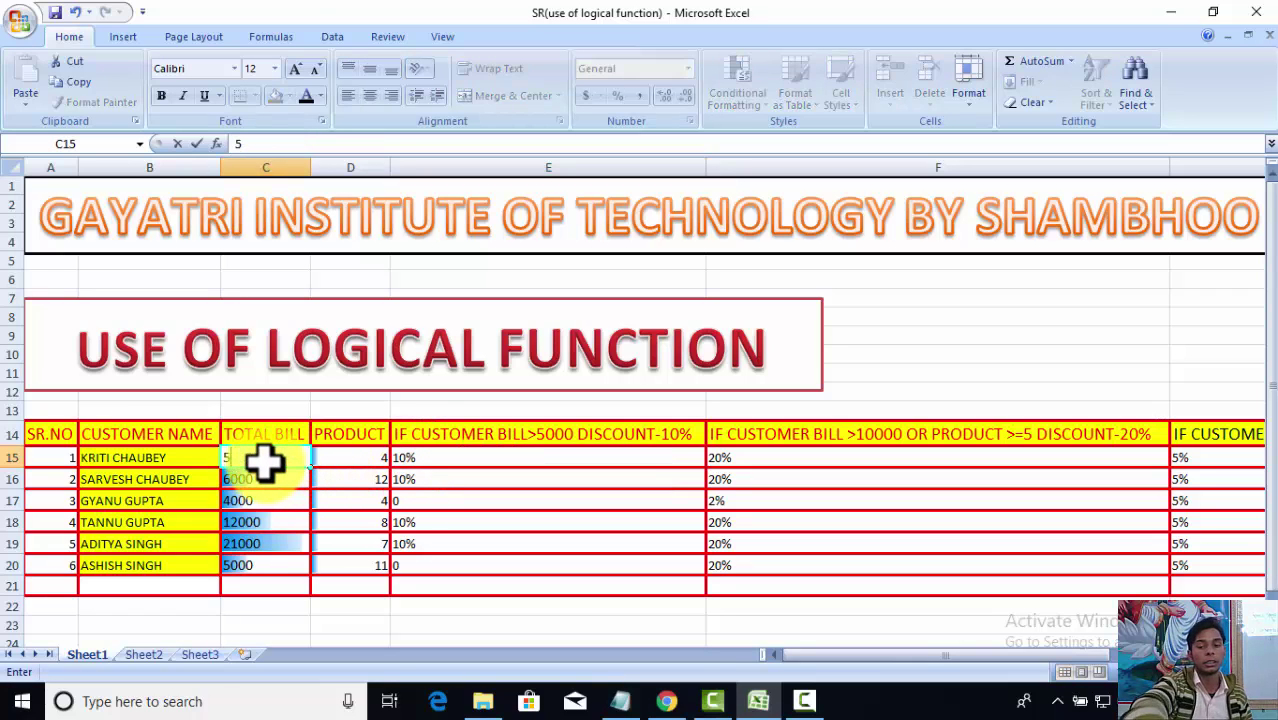
type("000")
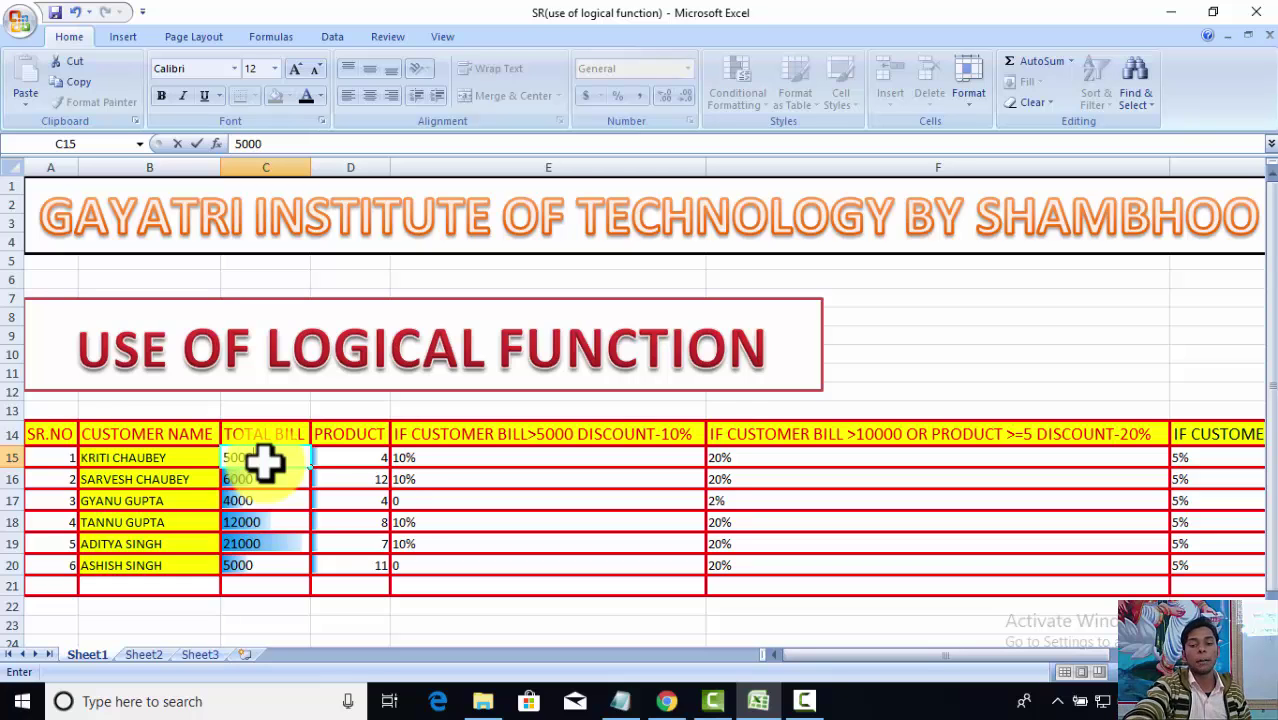
key("Return")
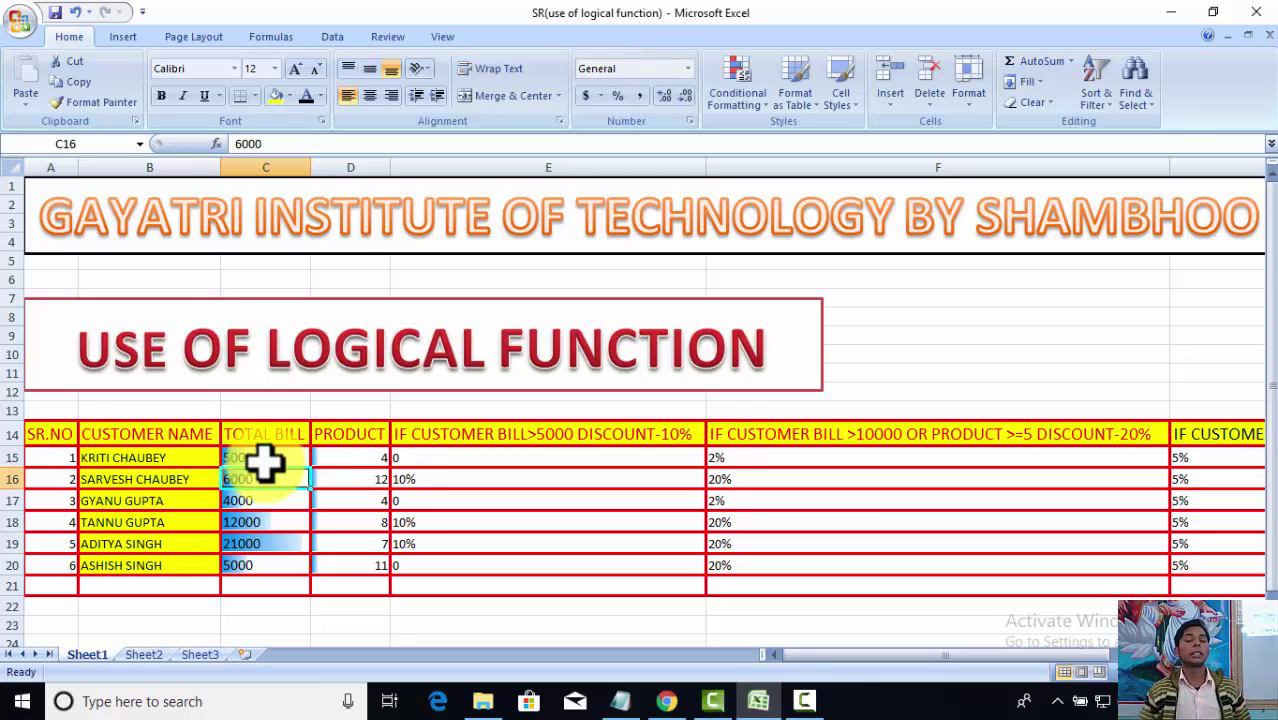
- Check that C15 shows 5000 and E15's IF formula now returns 0
left_click(265, 459)
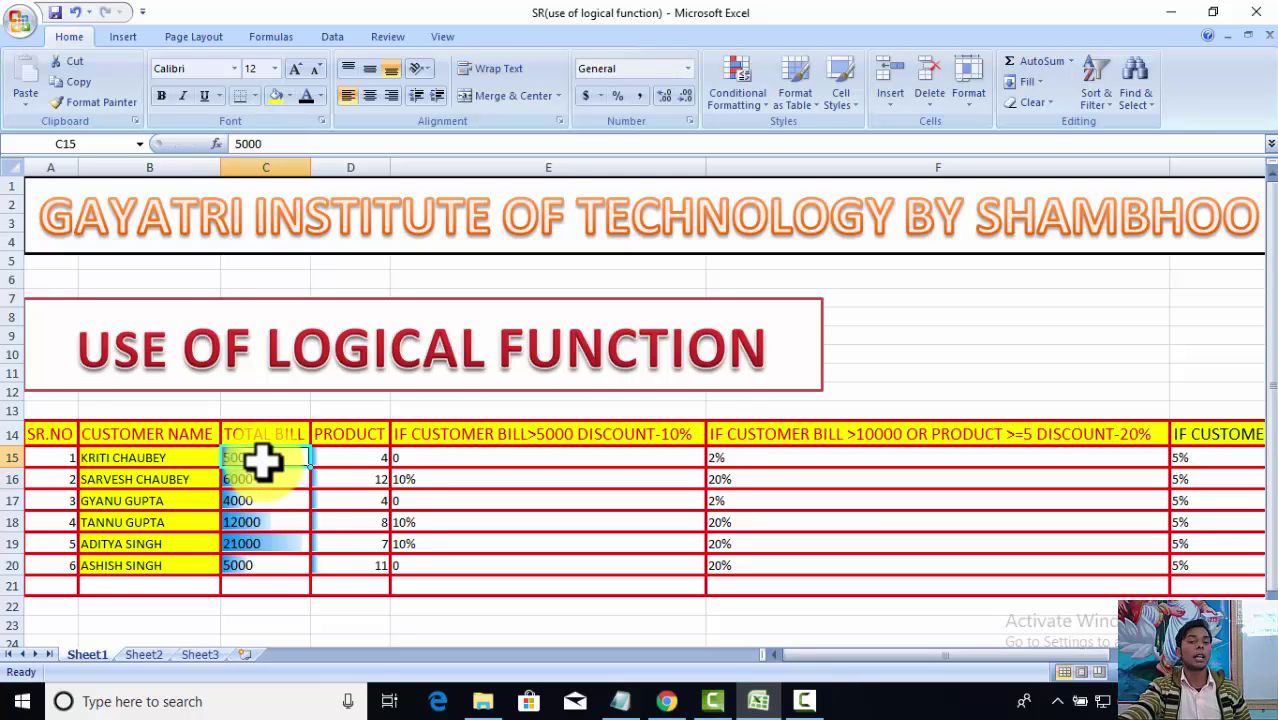
left_click(425, 457)
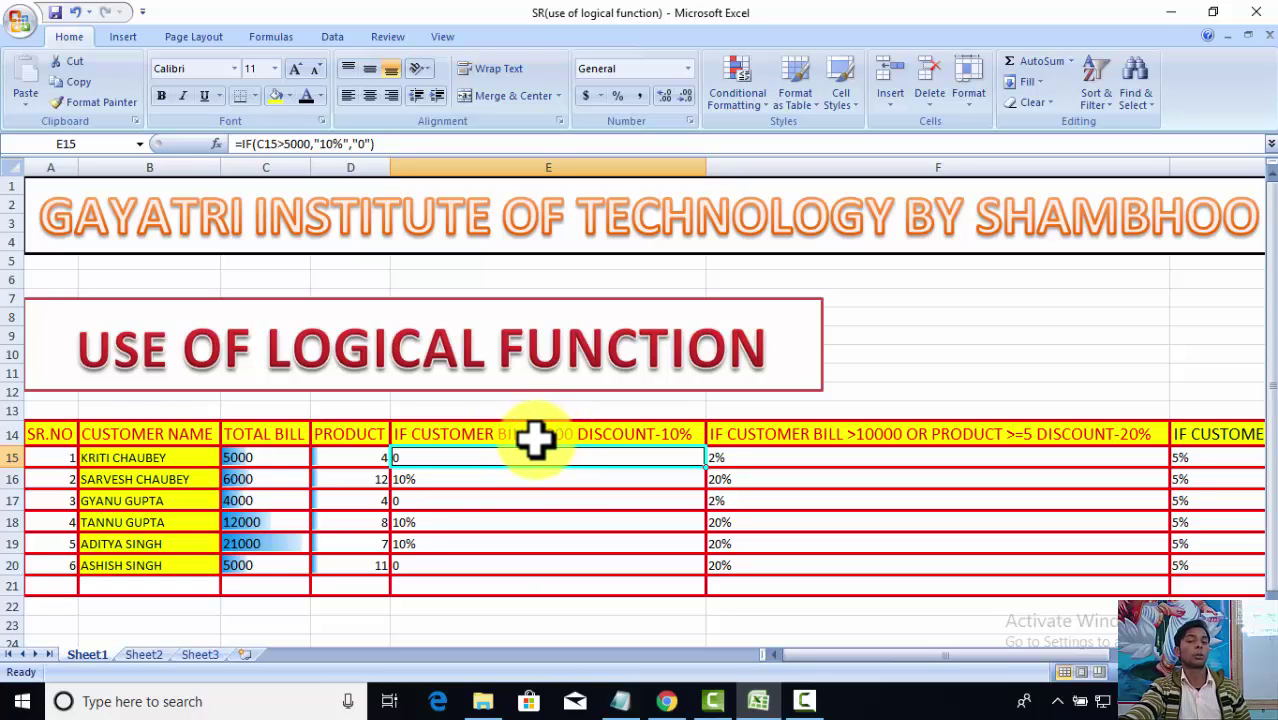
left_click(265, 455)
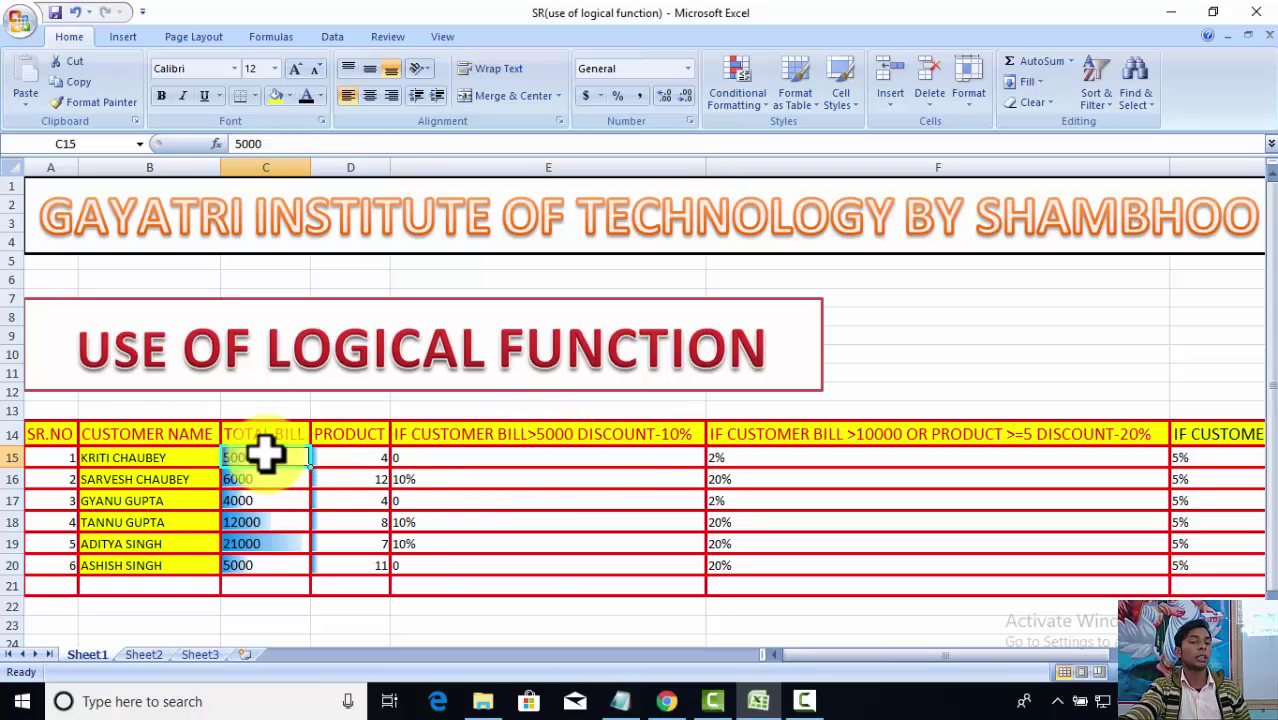
left_click(425, 455)
left_click(540, 433)
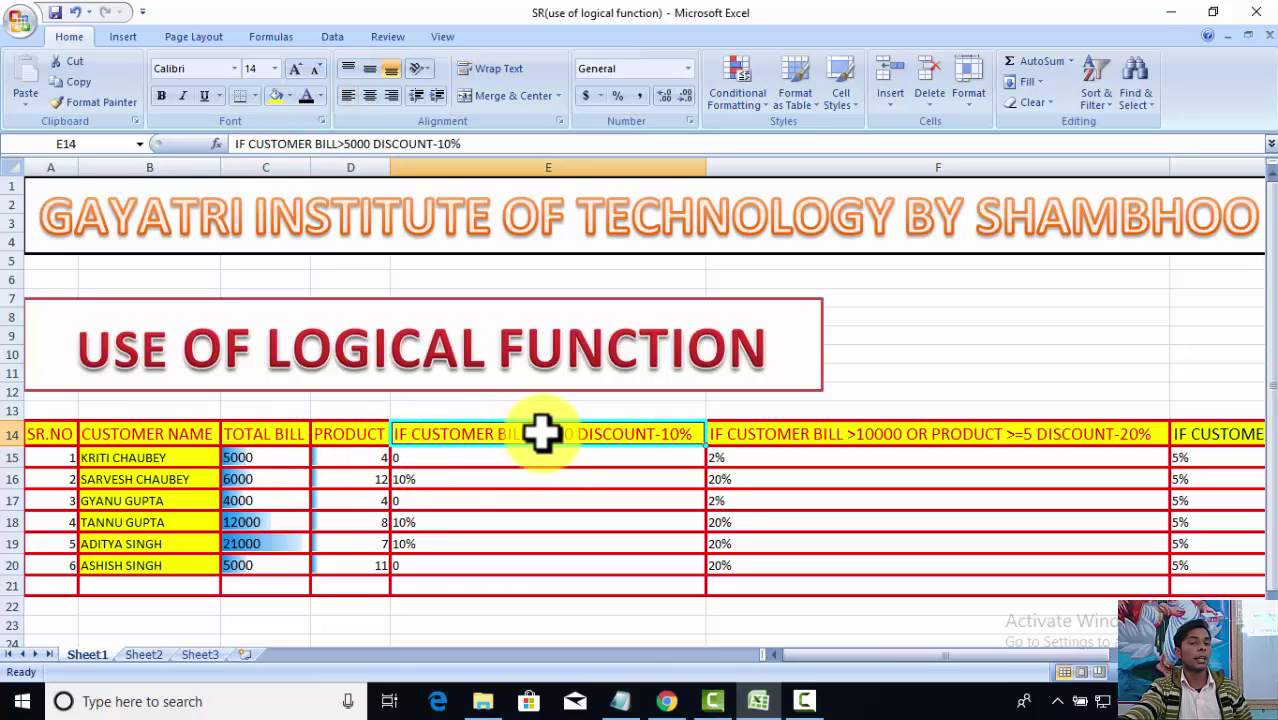
left_click(418, 460)
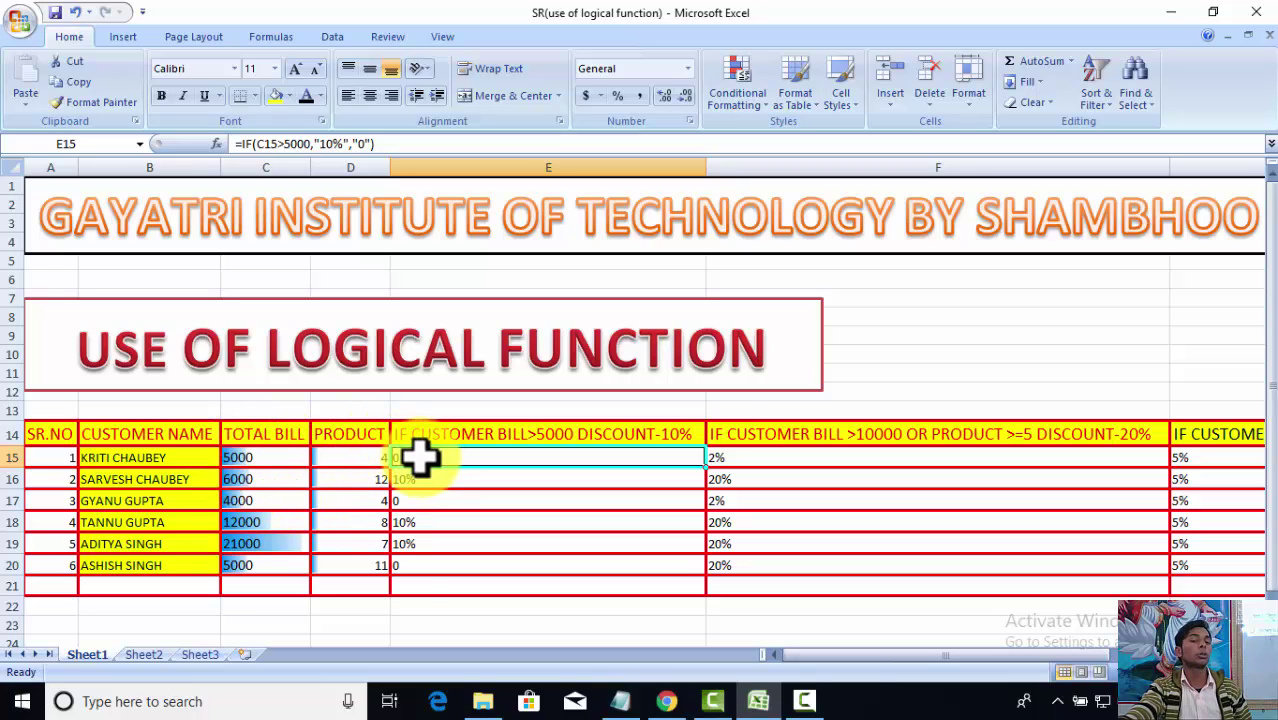
- Clear the old discount results in E15:E20
scroll(412, 475, "down", 2)
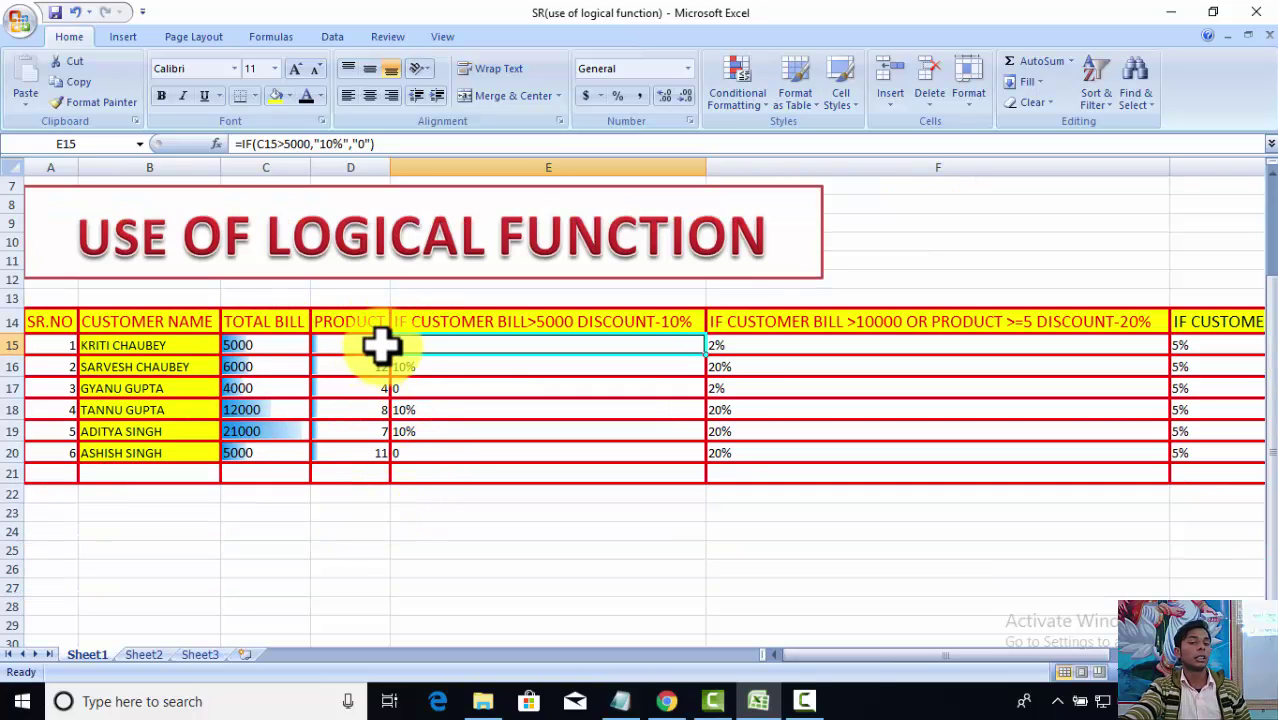
left_click_drag(417, 410, 420, 452)
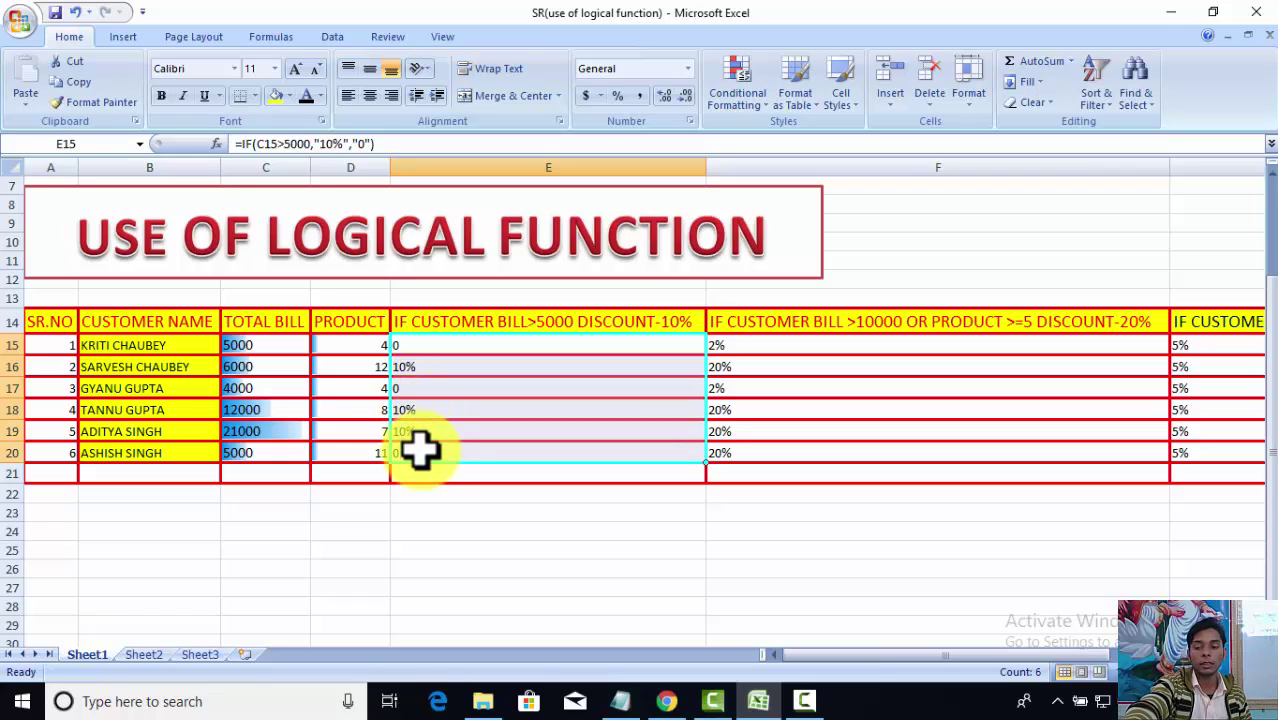
key("Delete")
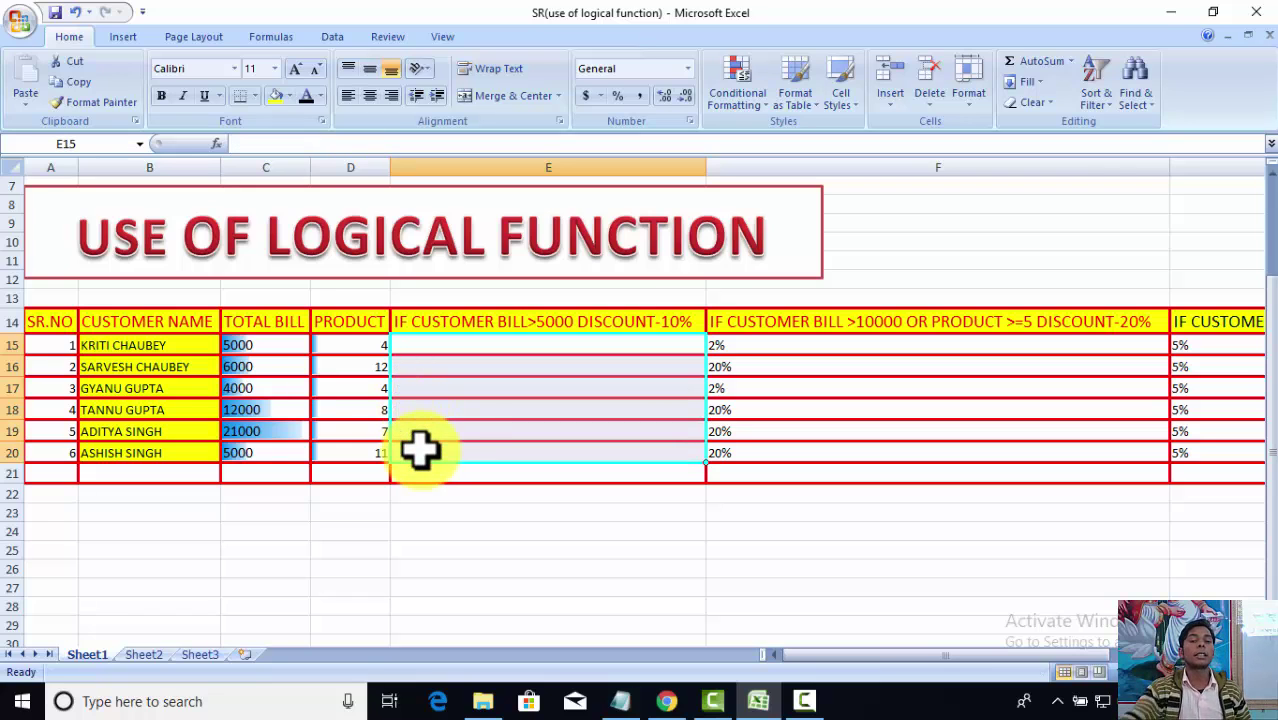
- Begin a new formula in E15: =IF(C15>5000,
left_click(414, 348)
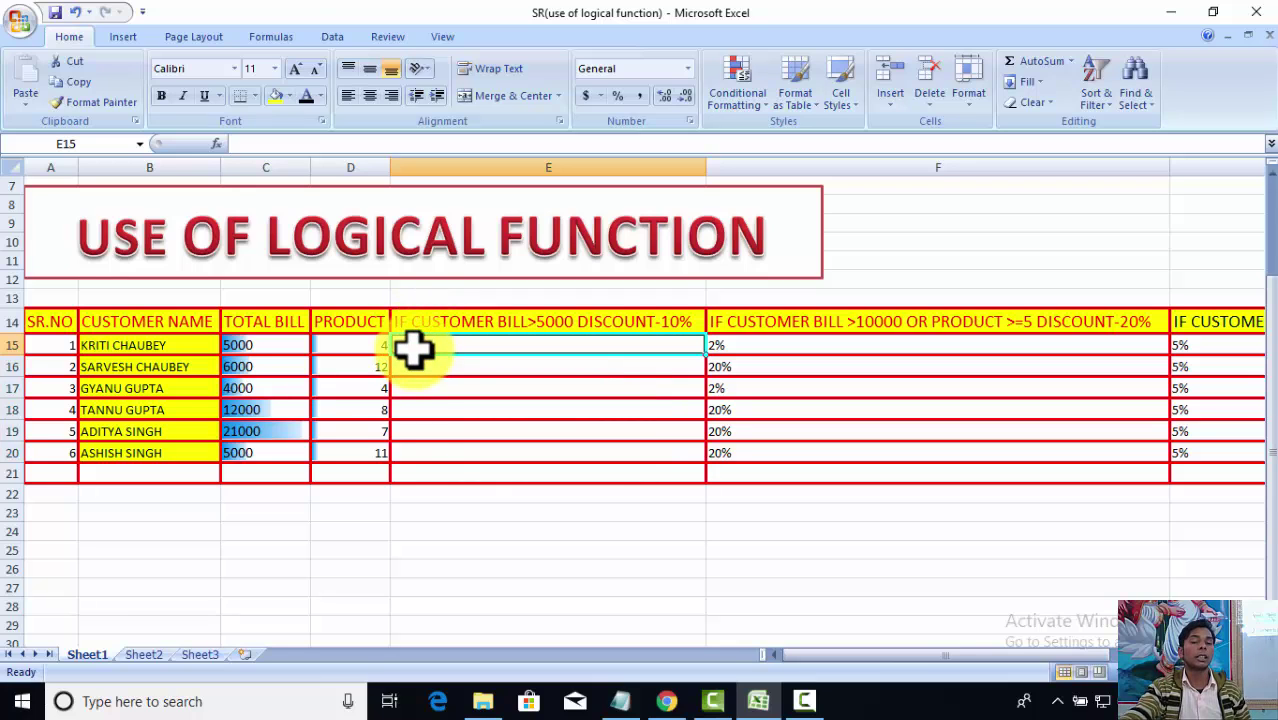
type("=")
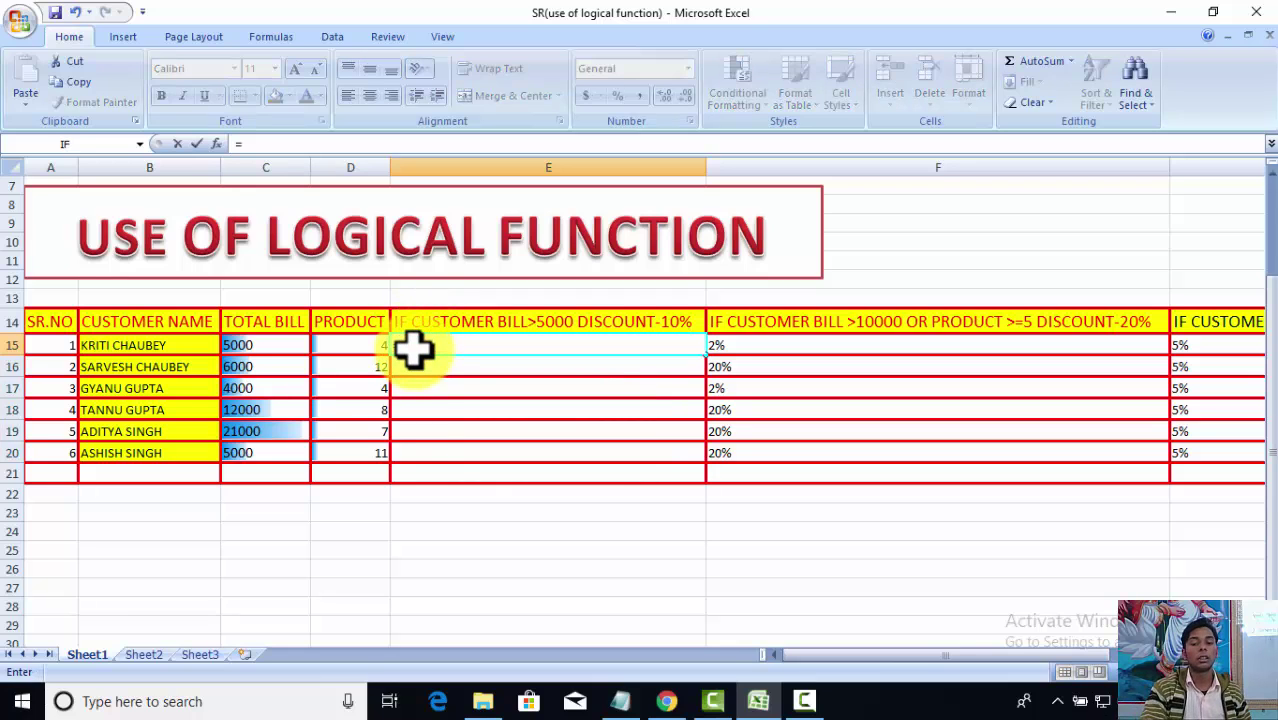
type("IF")
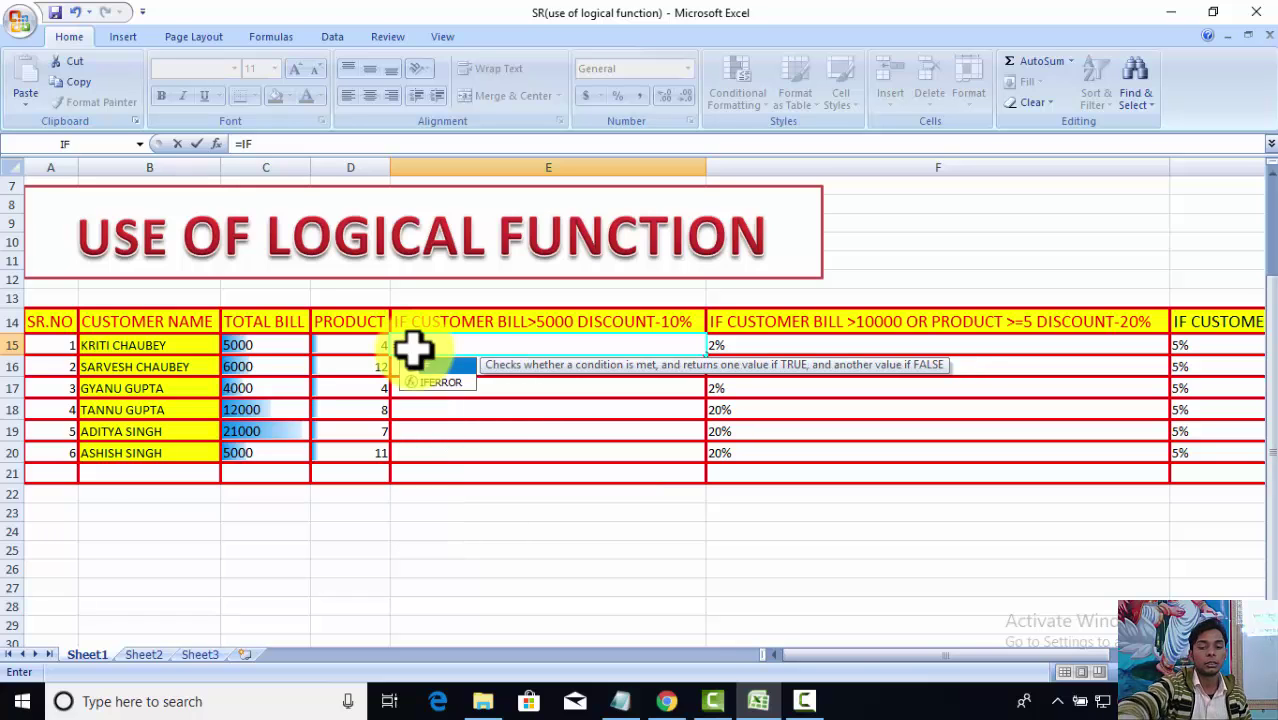
type("(")
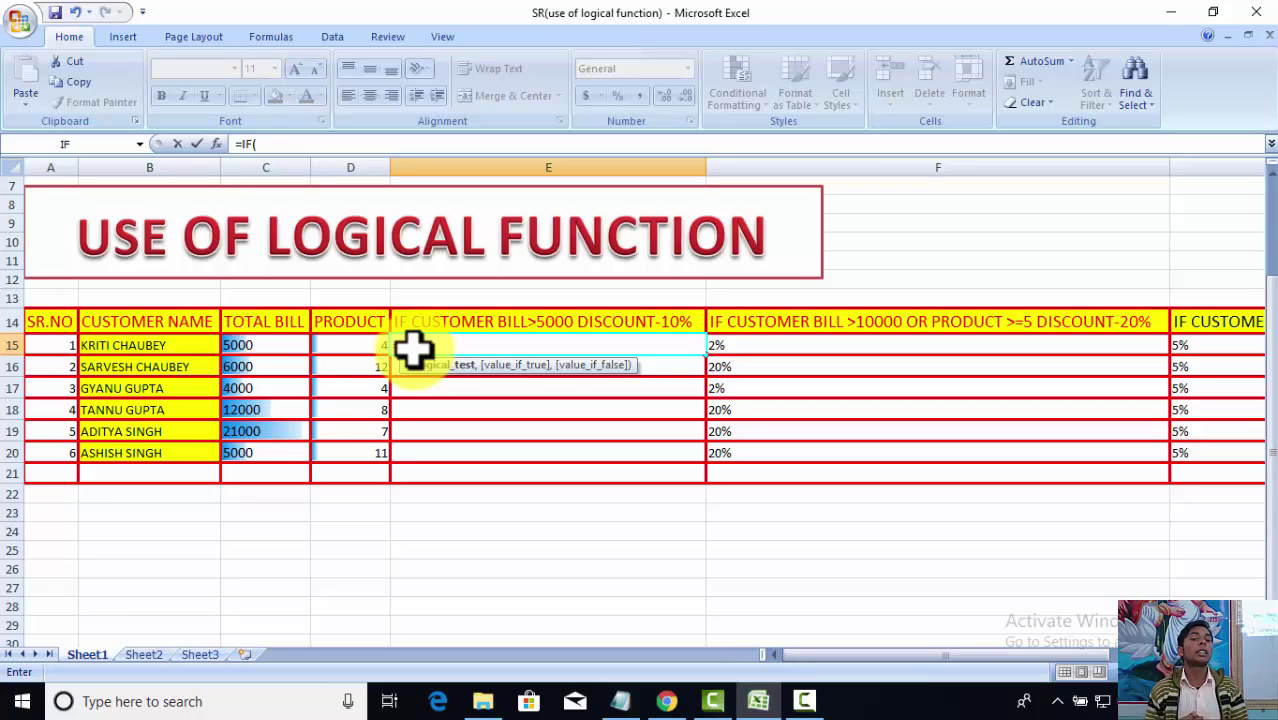
left_click(277, 343)
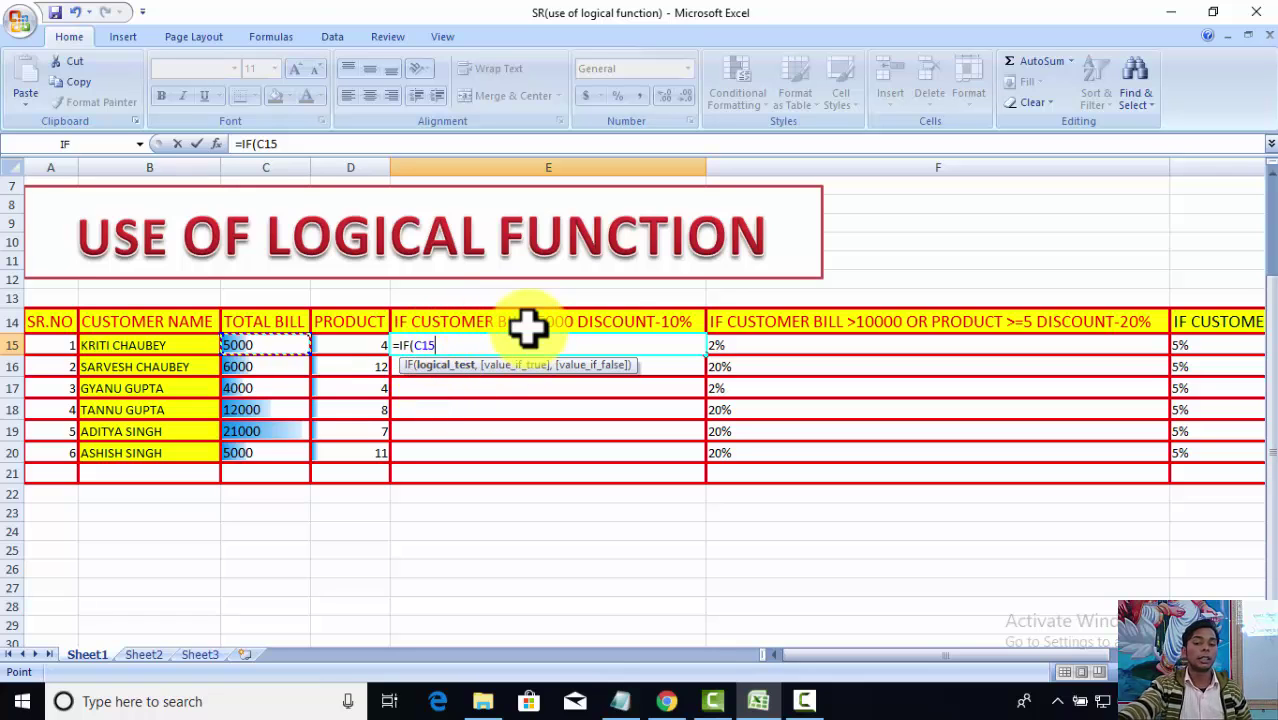
type(">")
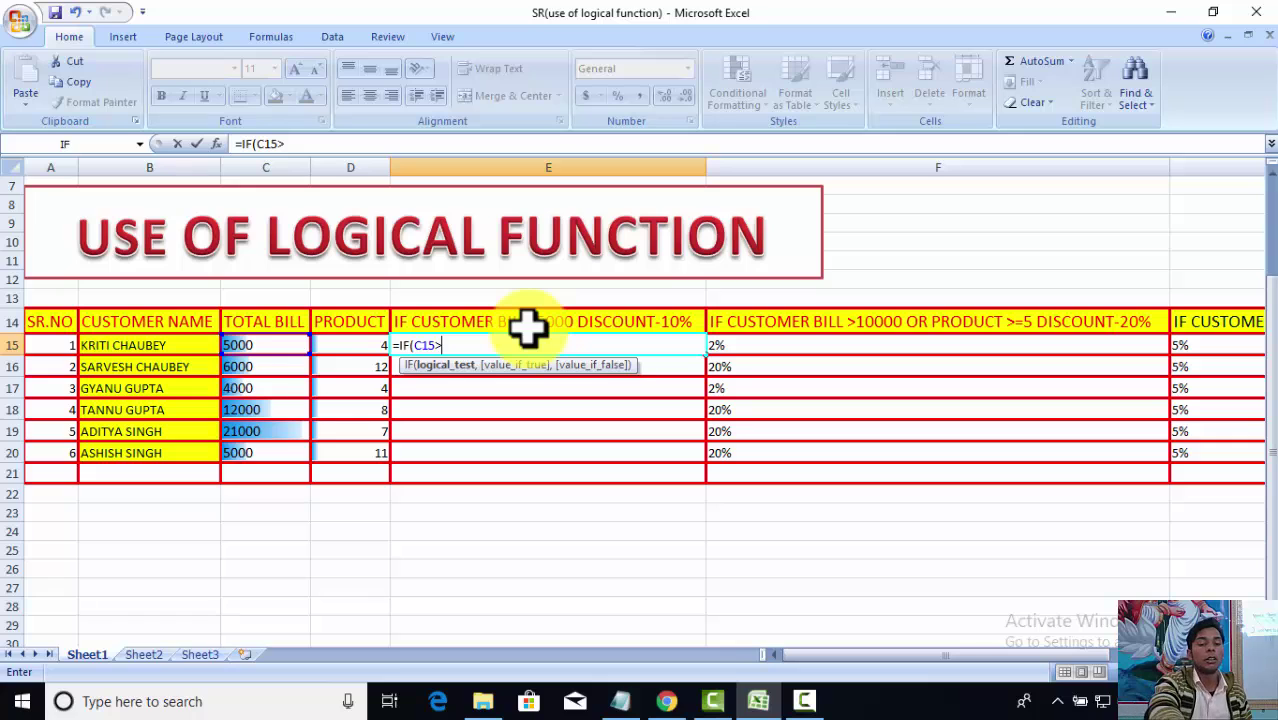
type("5000")
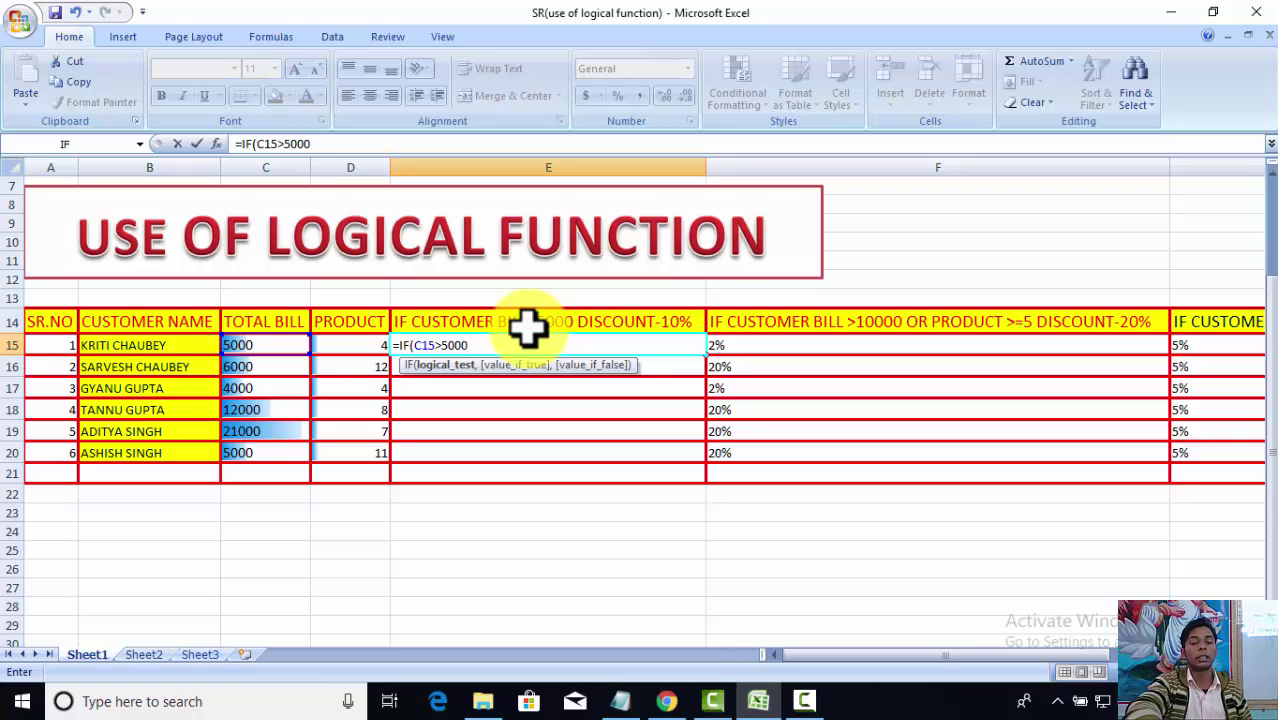
type(",")
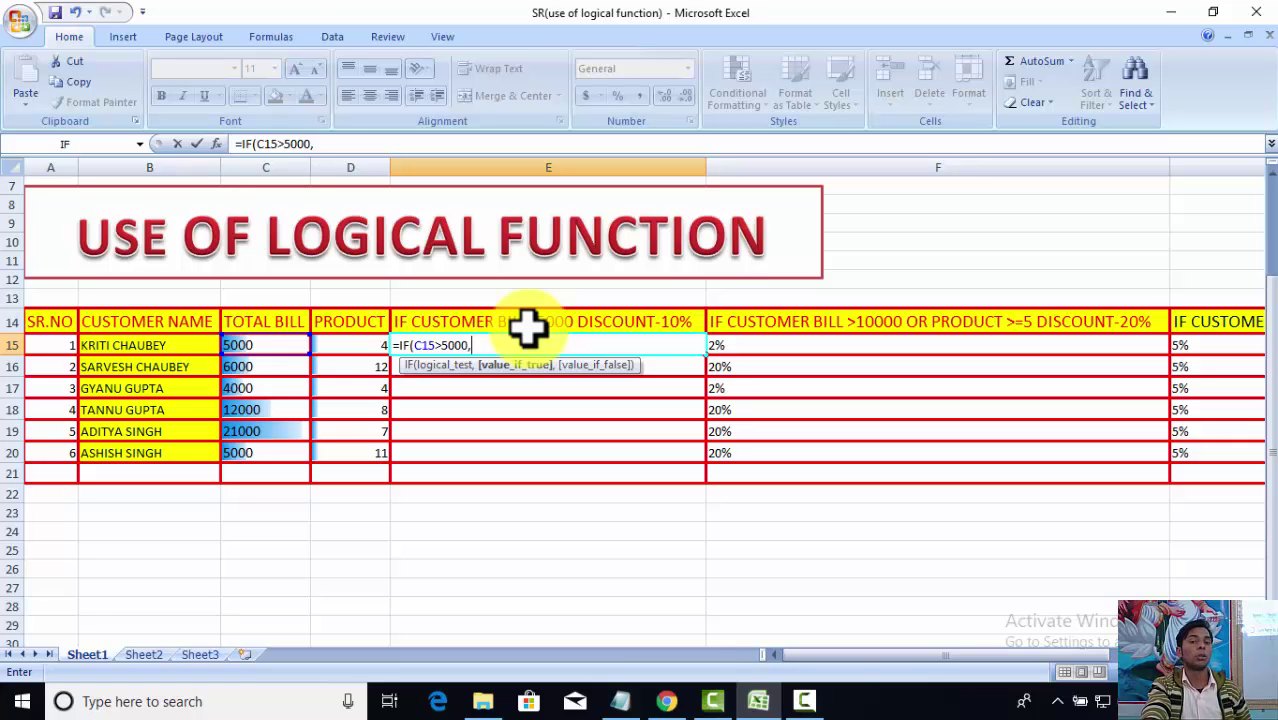
- Finish E15 as =IF(C15>5000,"10","0") and commit it, showing 0
type("\"")
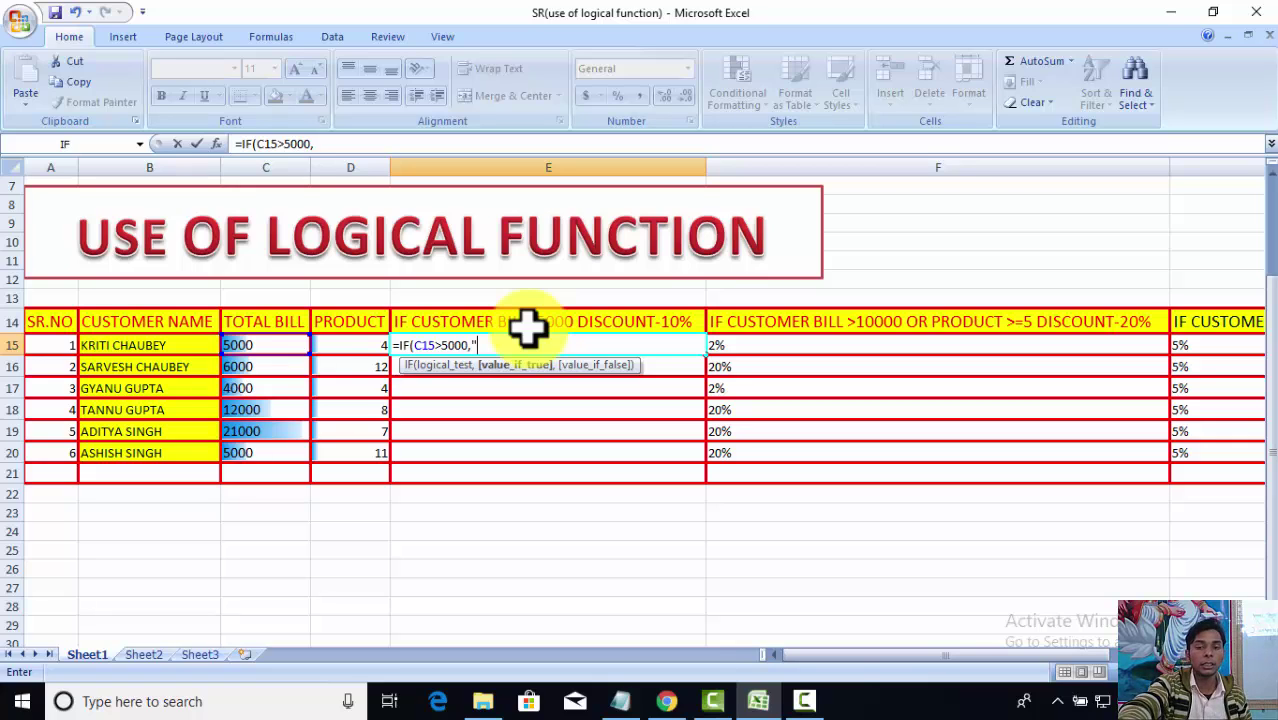
type("1")
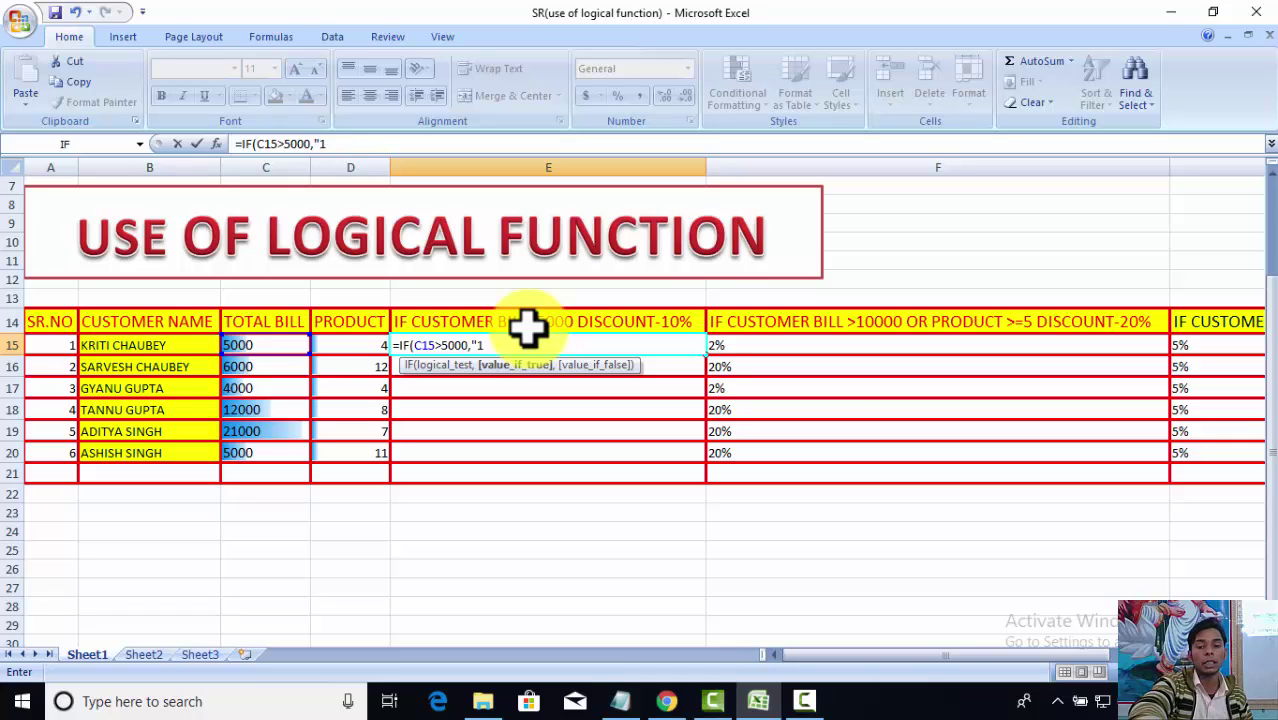
type("0")
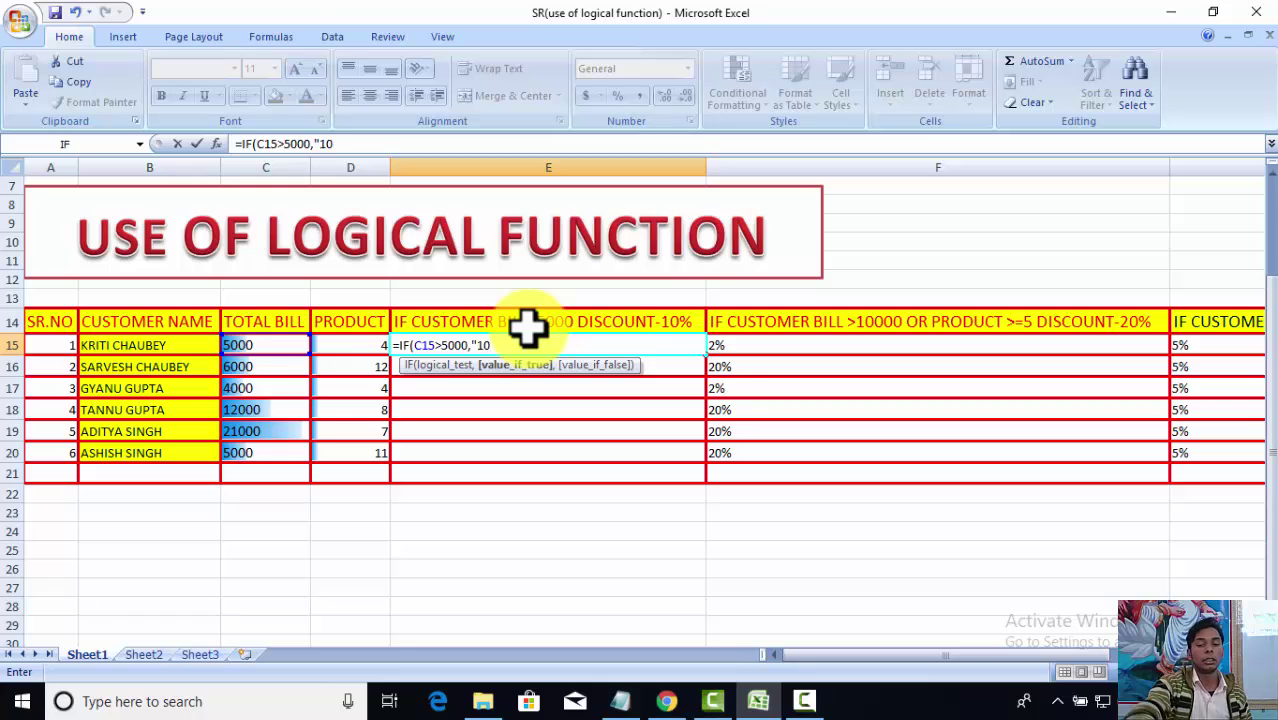
type("\"")
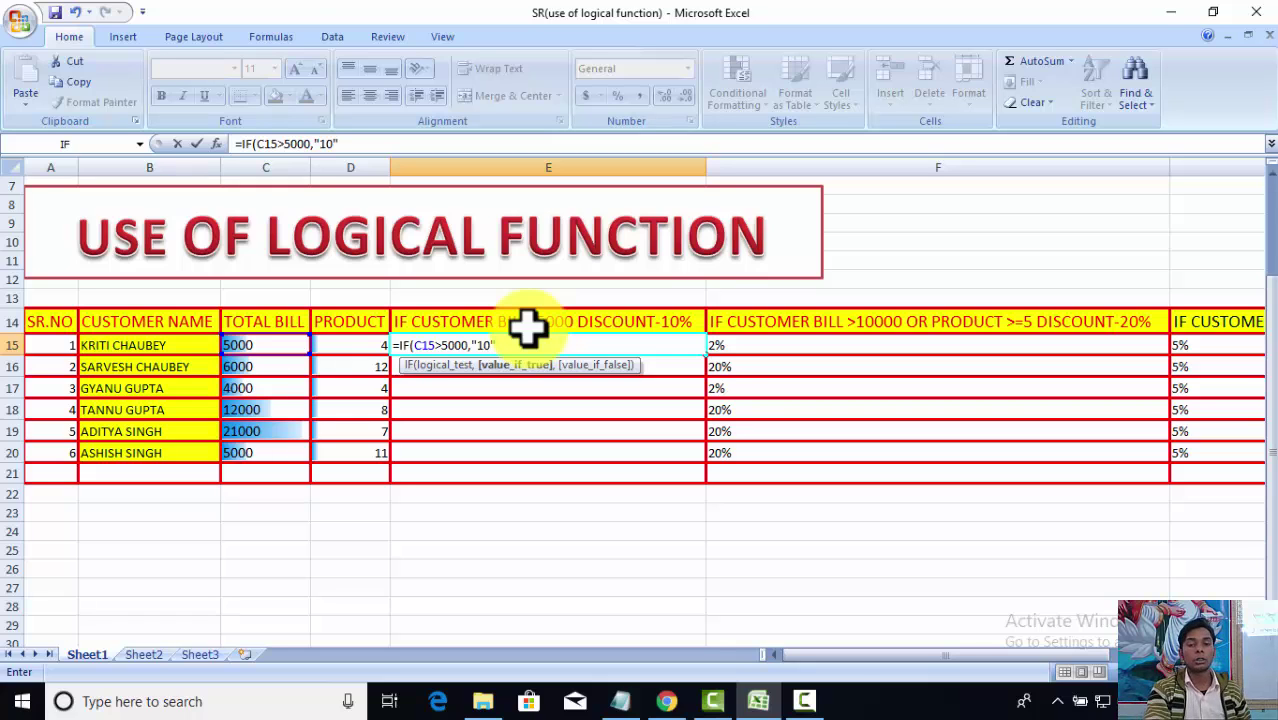
type(",")
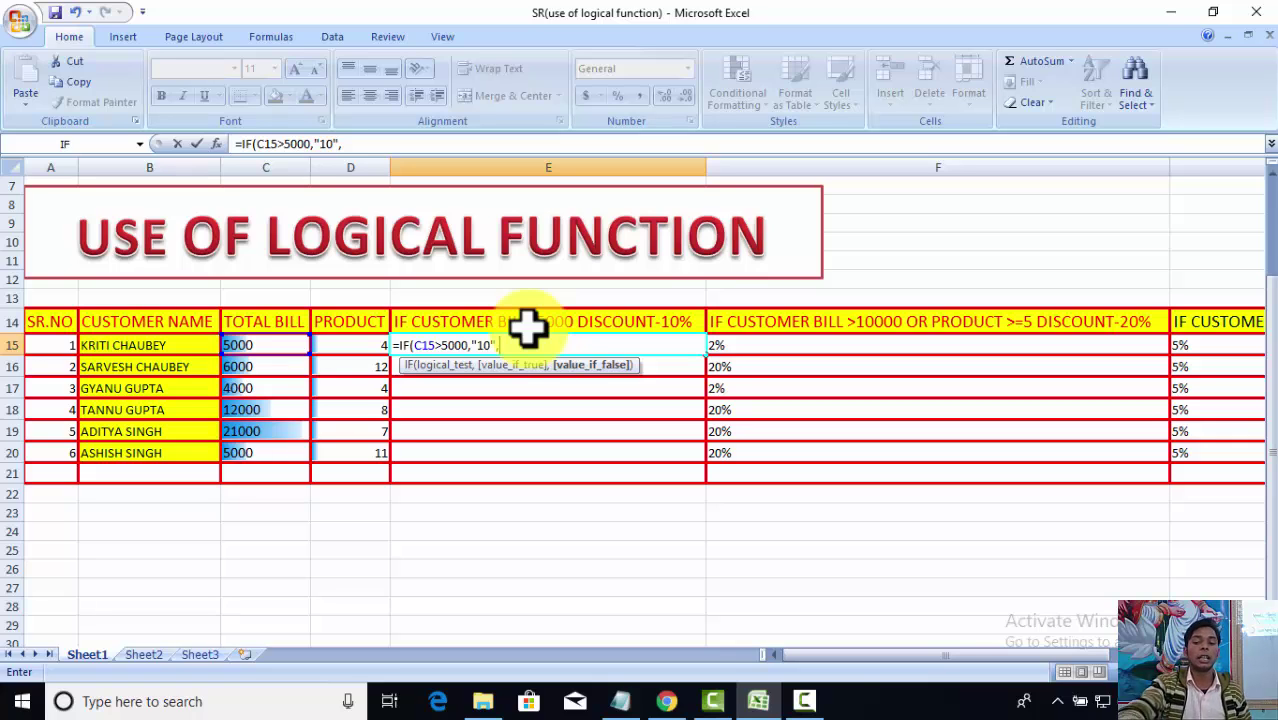
type("\"")
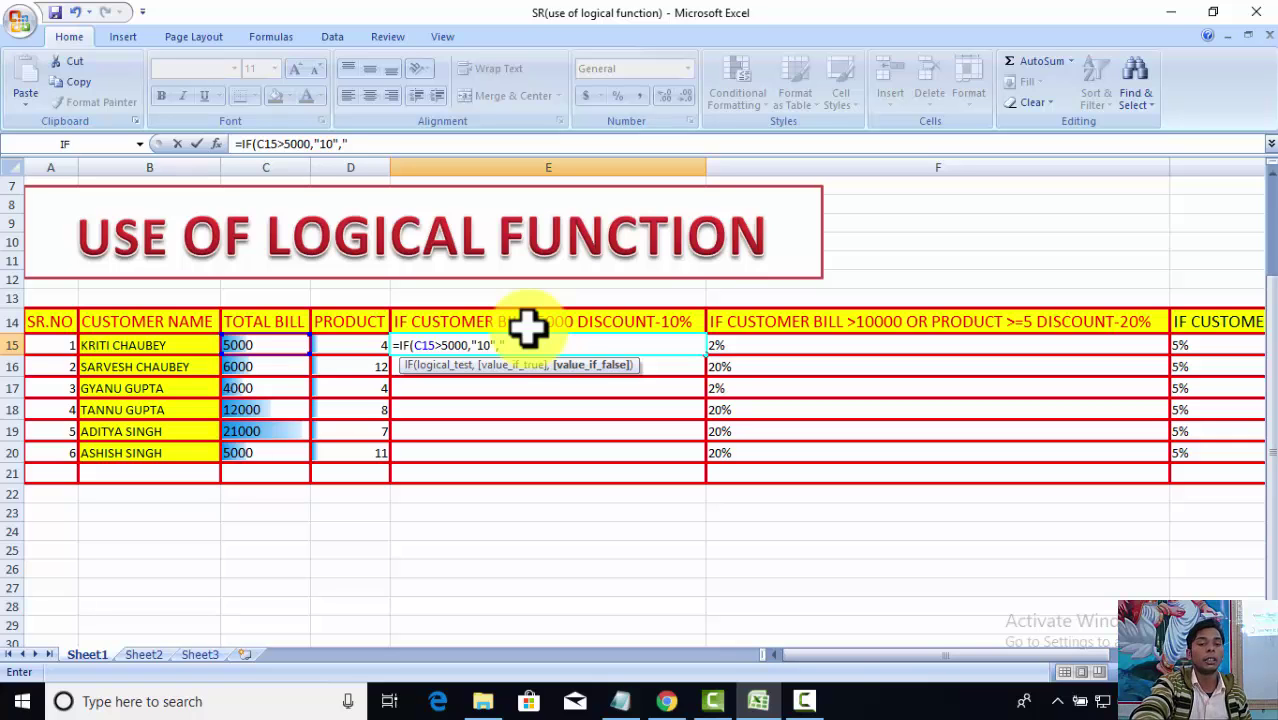
type("0\"")
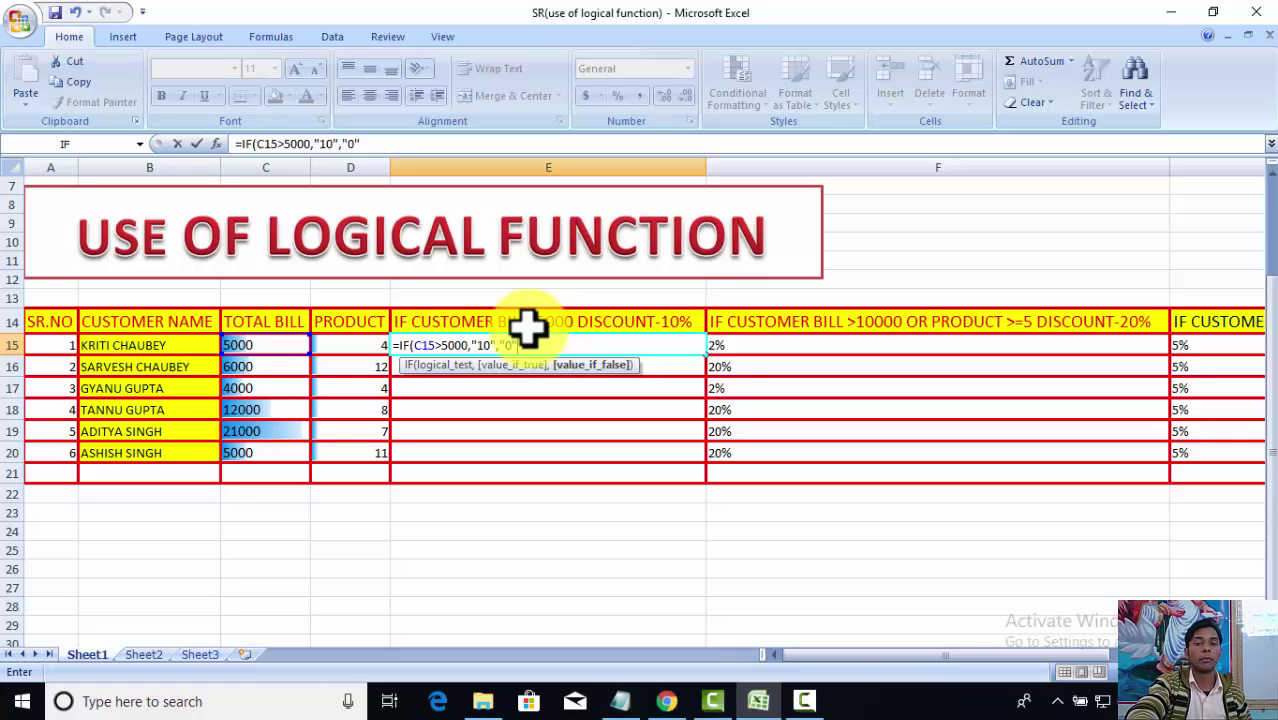
type(")")
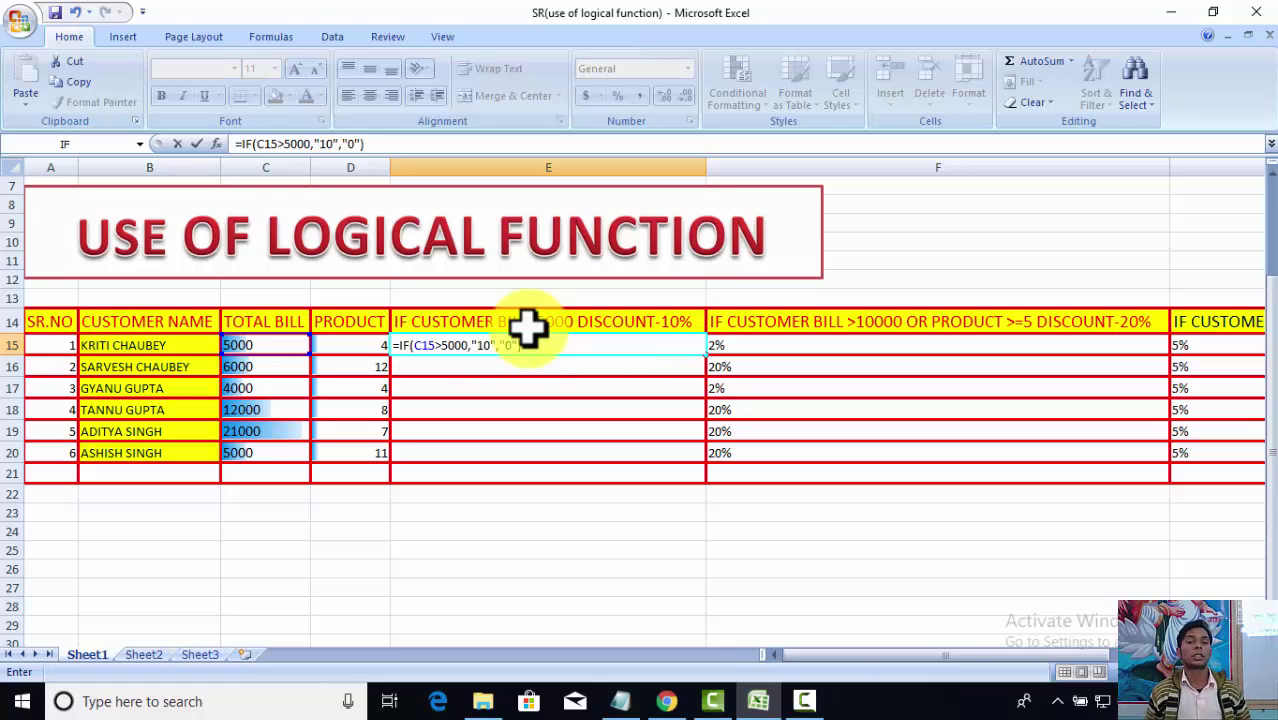
key("Return")
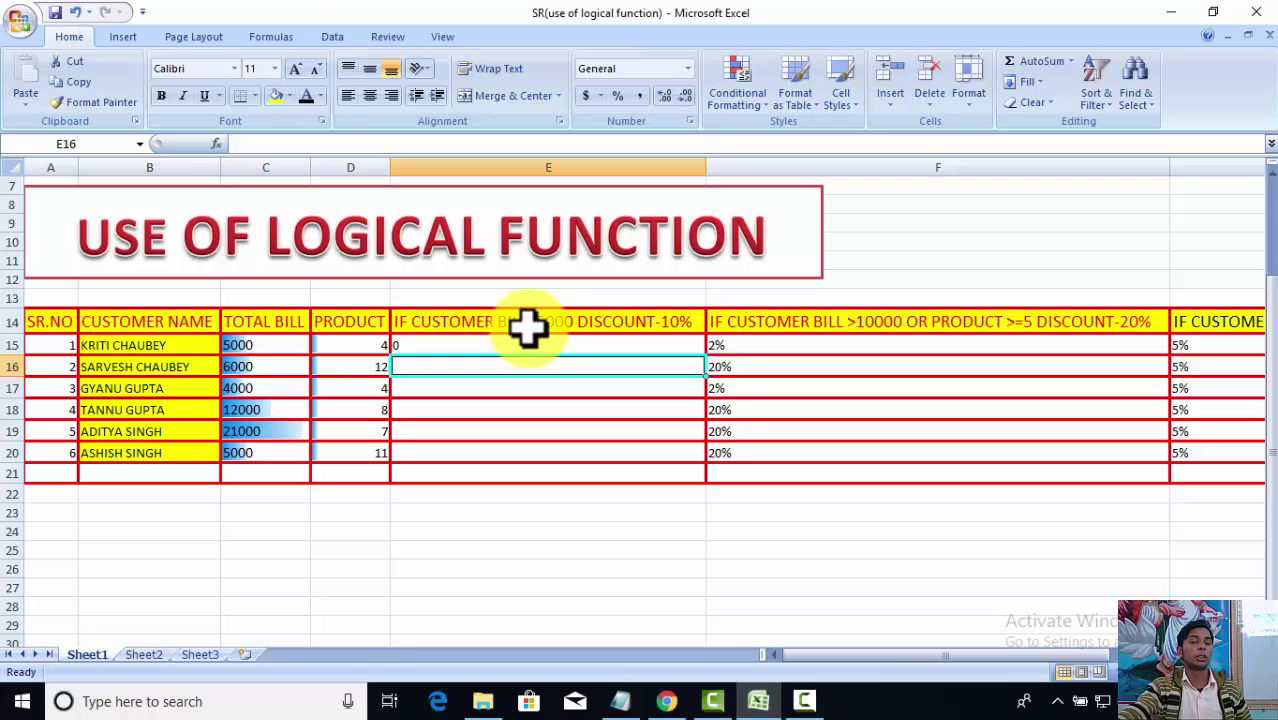
- Enter 10000 as the first customer's bill in C15 and confirm E15 shows 10
left_click(475, 343)
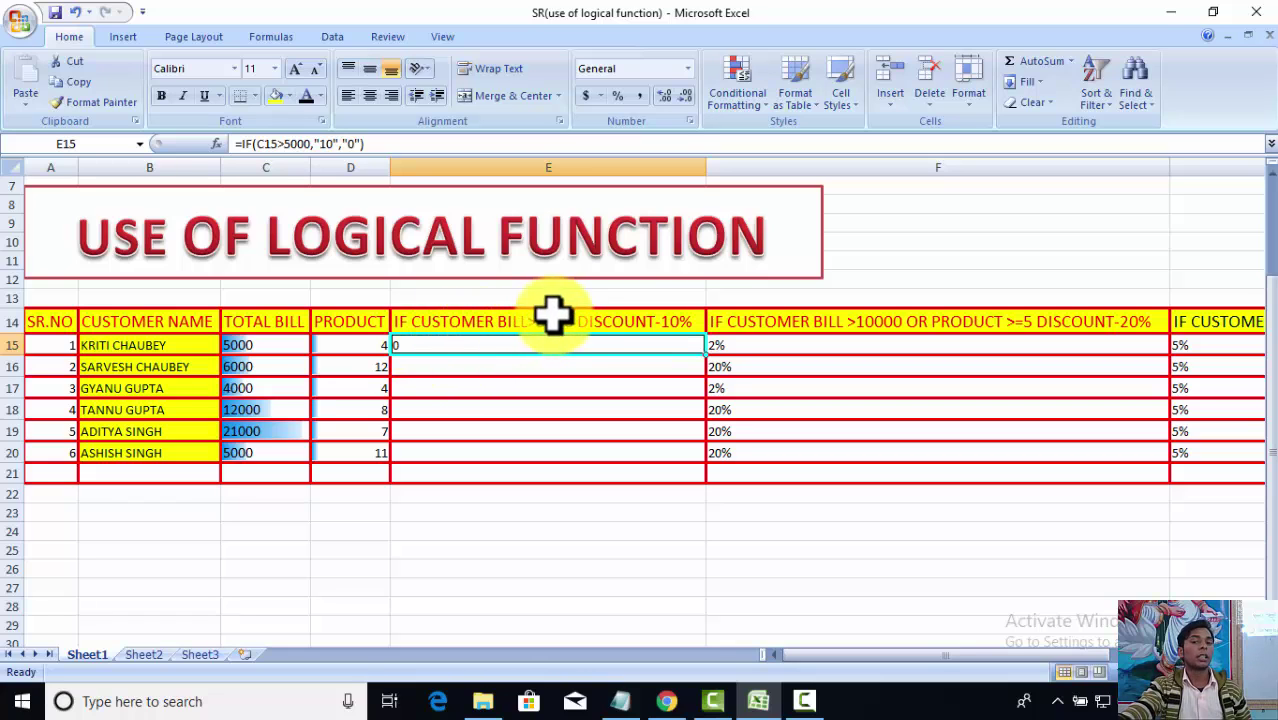
left_click(252, 347)
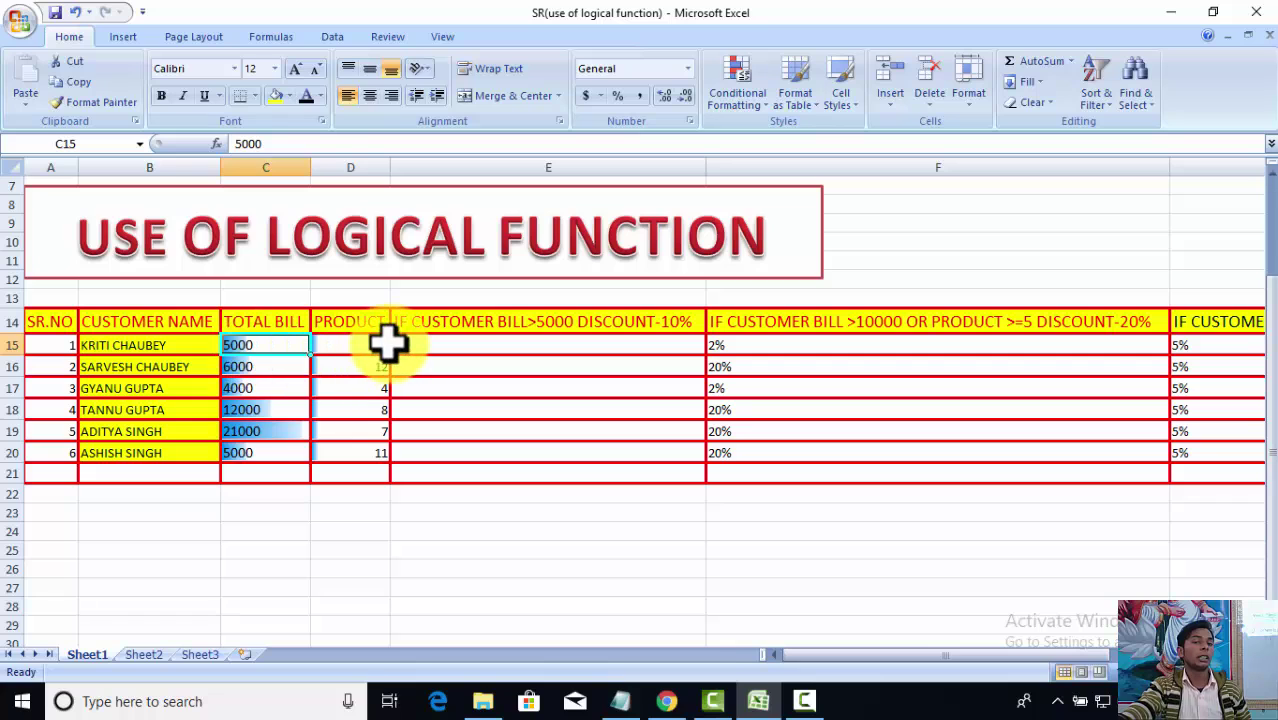
left_click(395, 344)
left_click(255, 342)
left_click(395, 341)
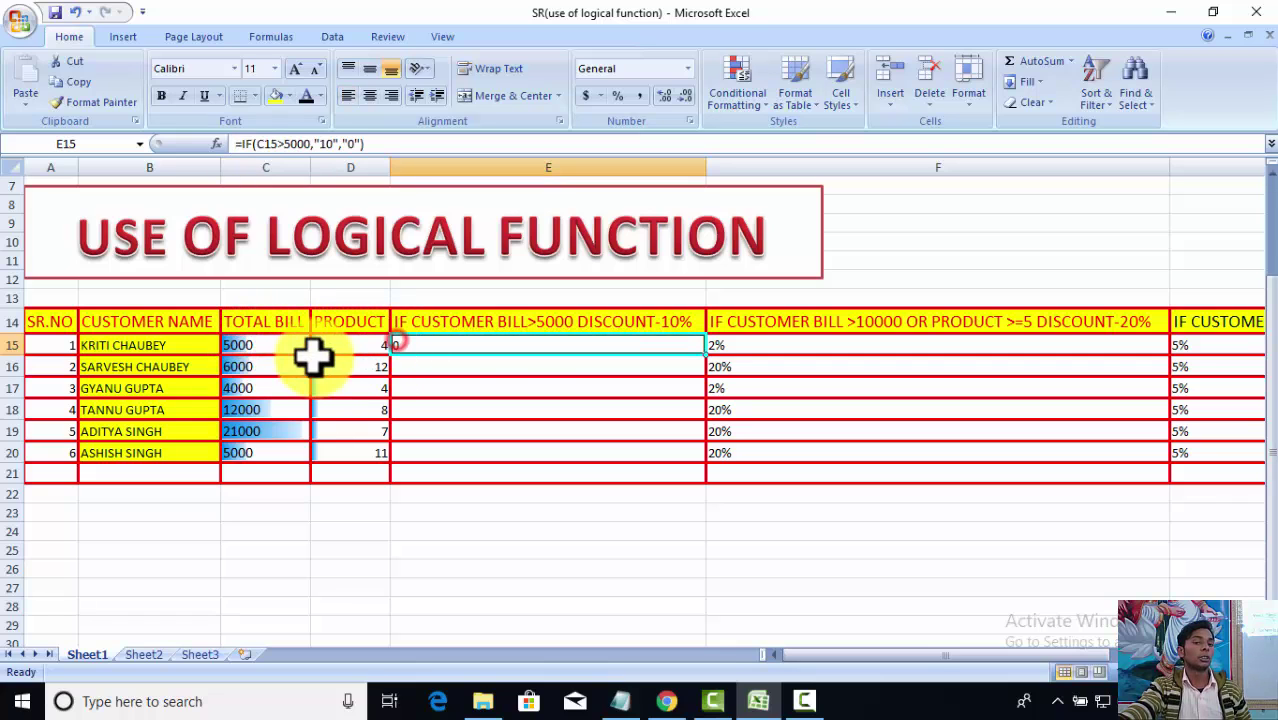
left_click(262, 346)
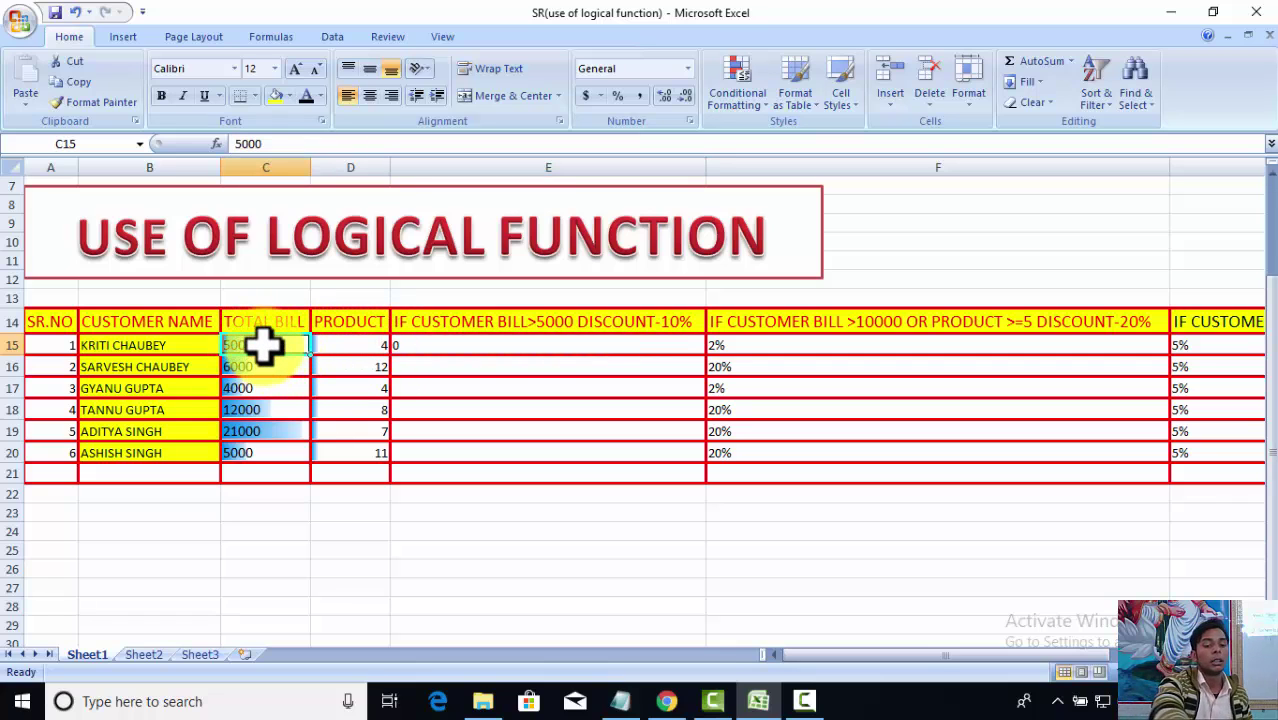
type("100")
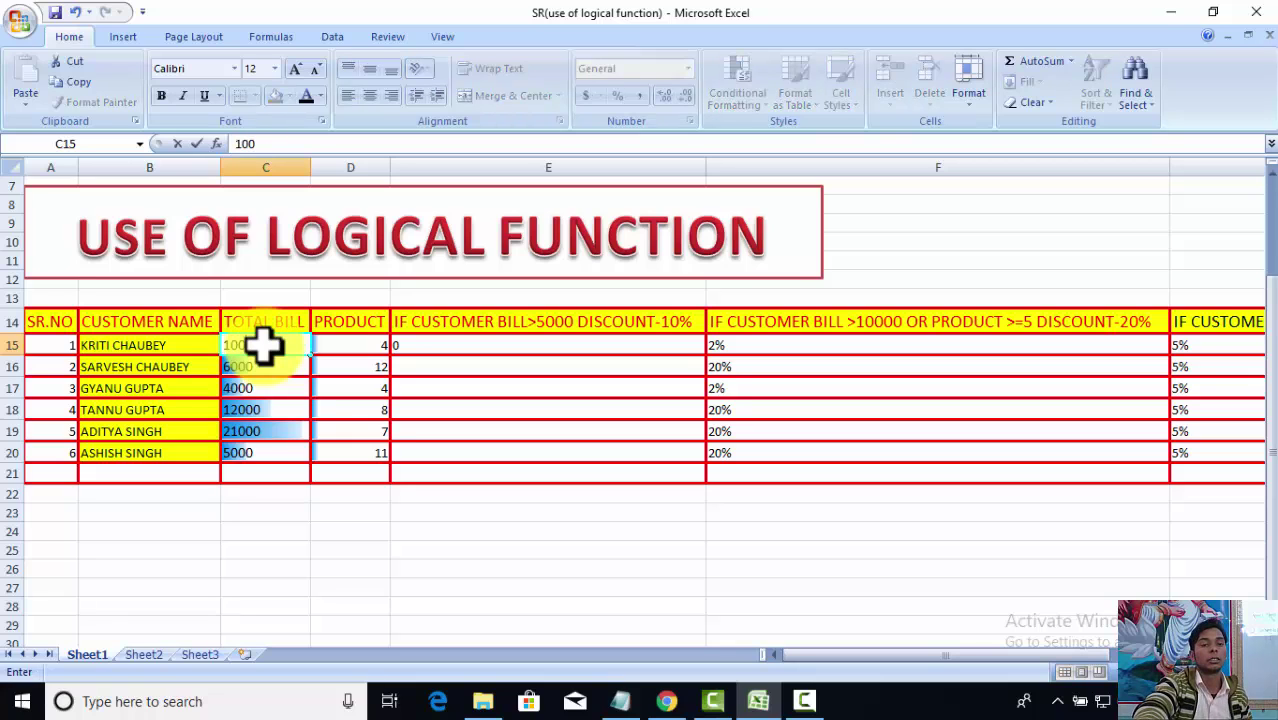
type("00")
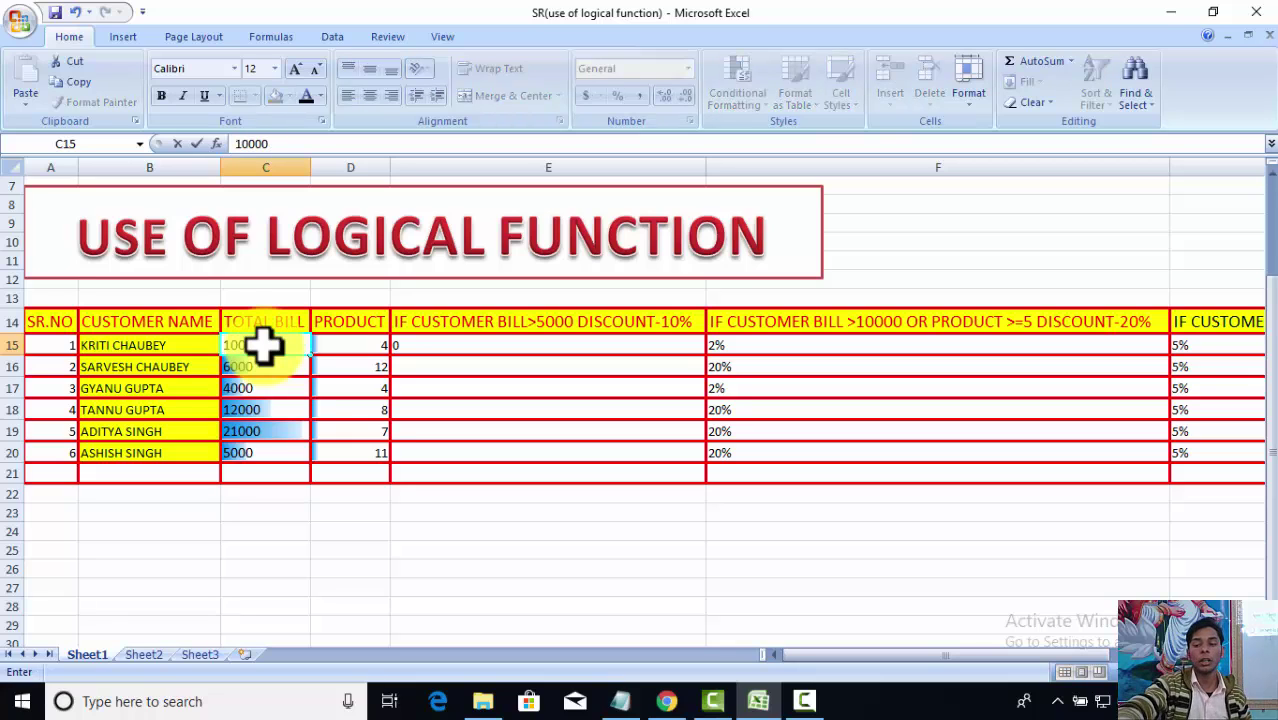
key("Return")
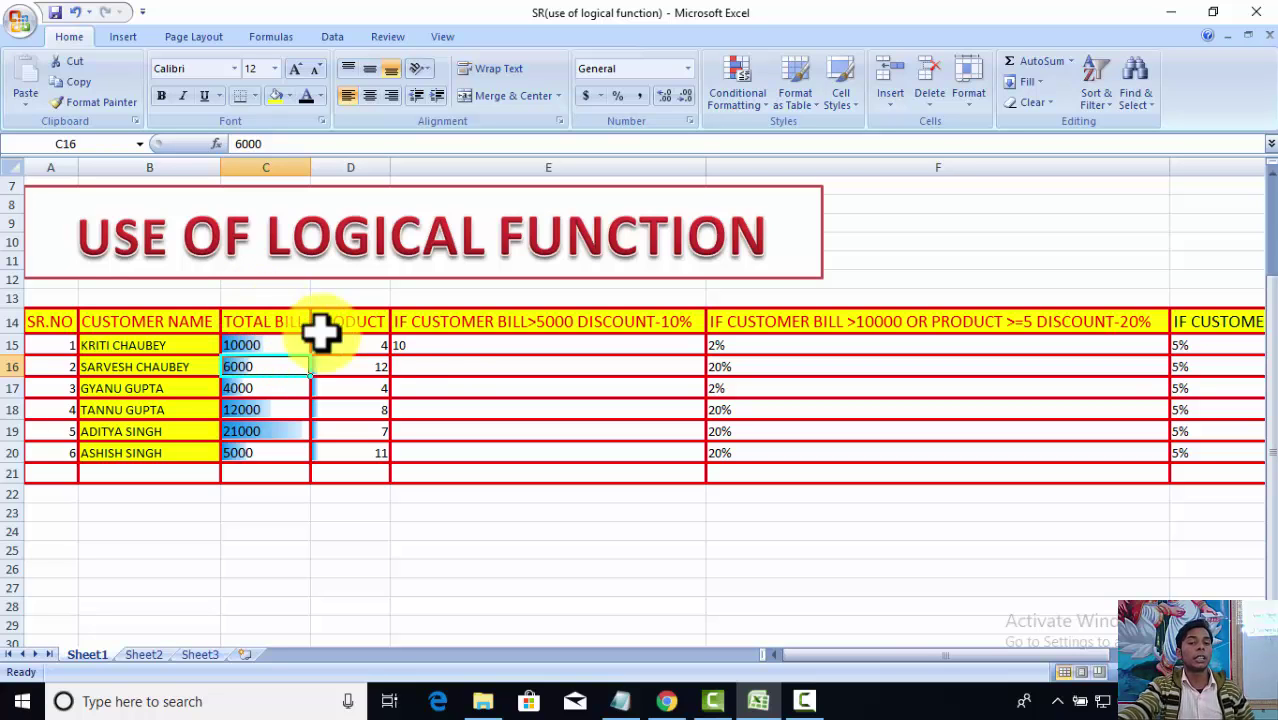
left_click(420, 345)
- Edit E15's formula so the true result reads "10%" instead of "10"
double_click(420, 345)
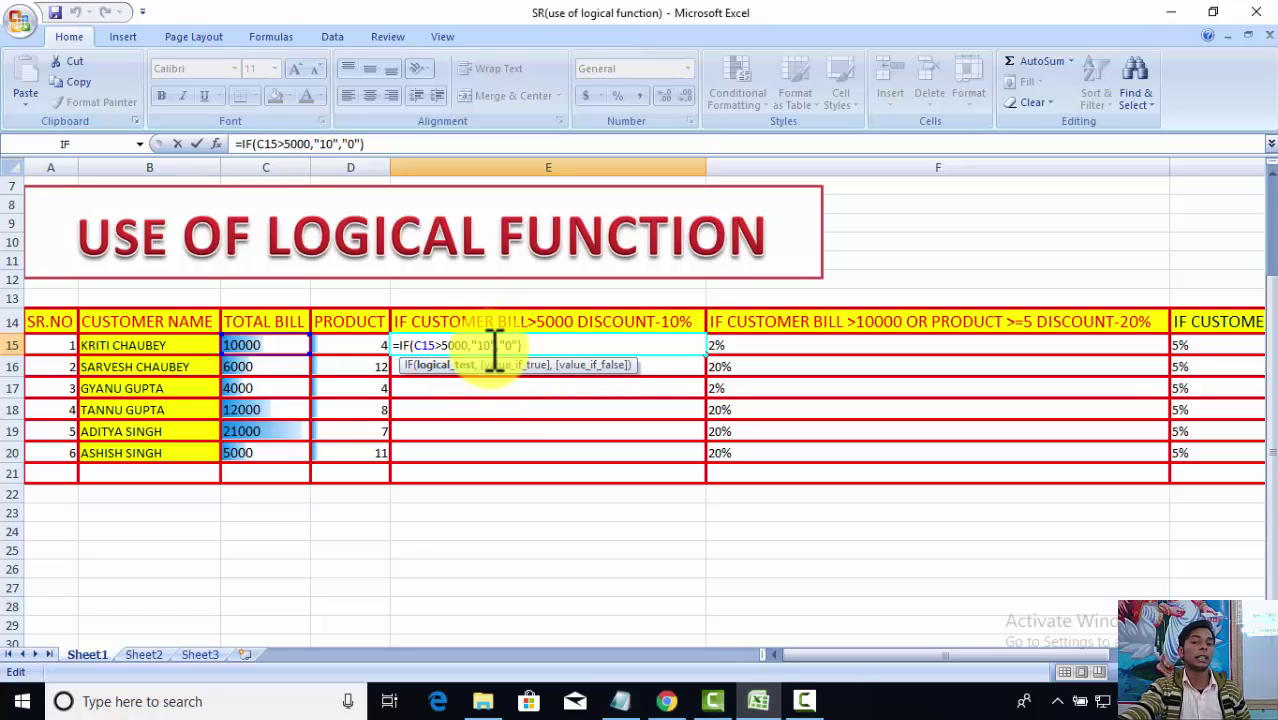
left_click(495, 345)
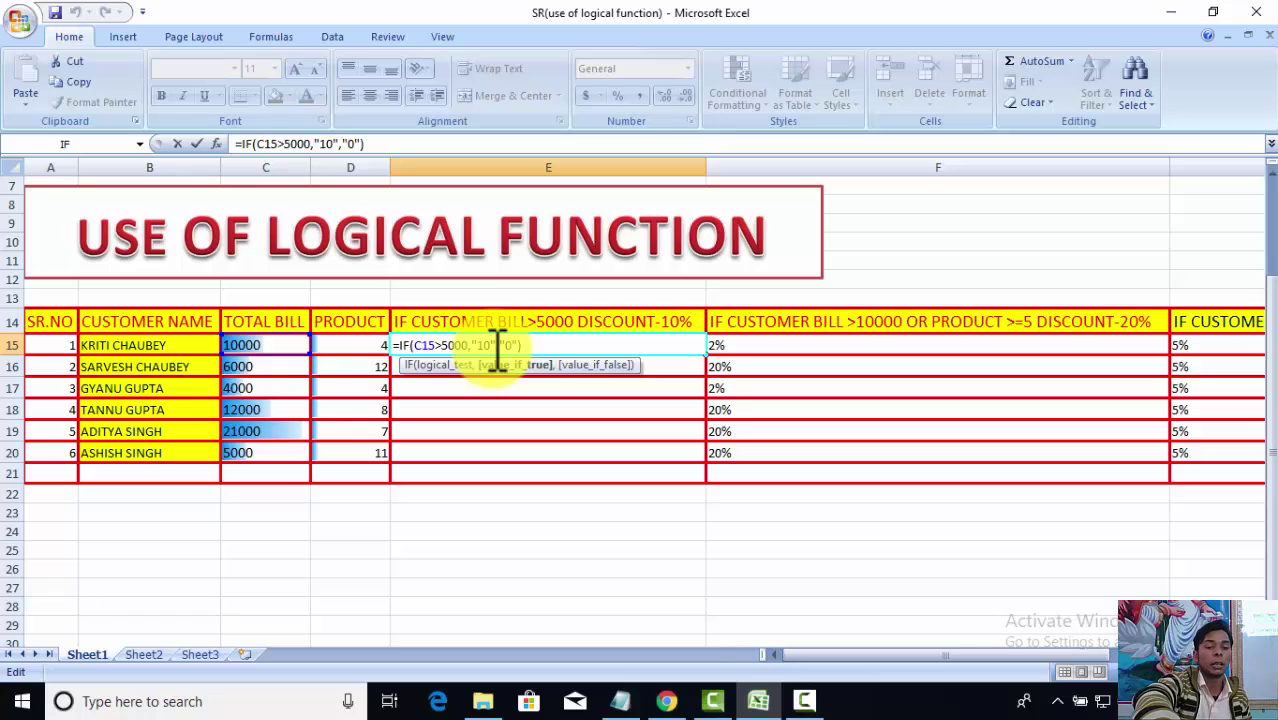
type("%")
key("Return")
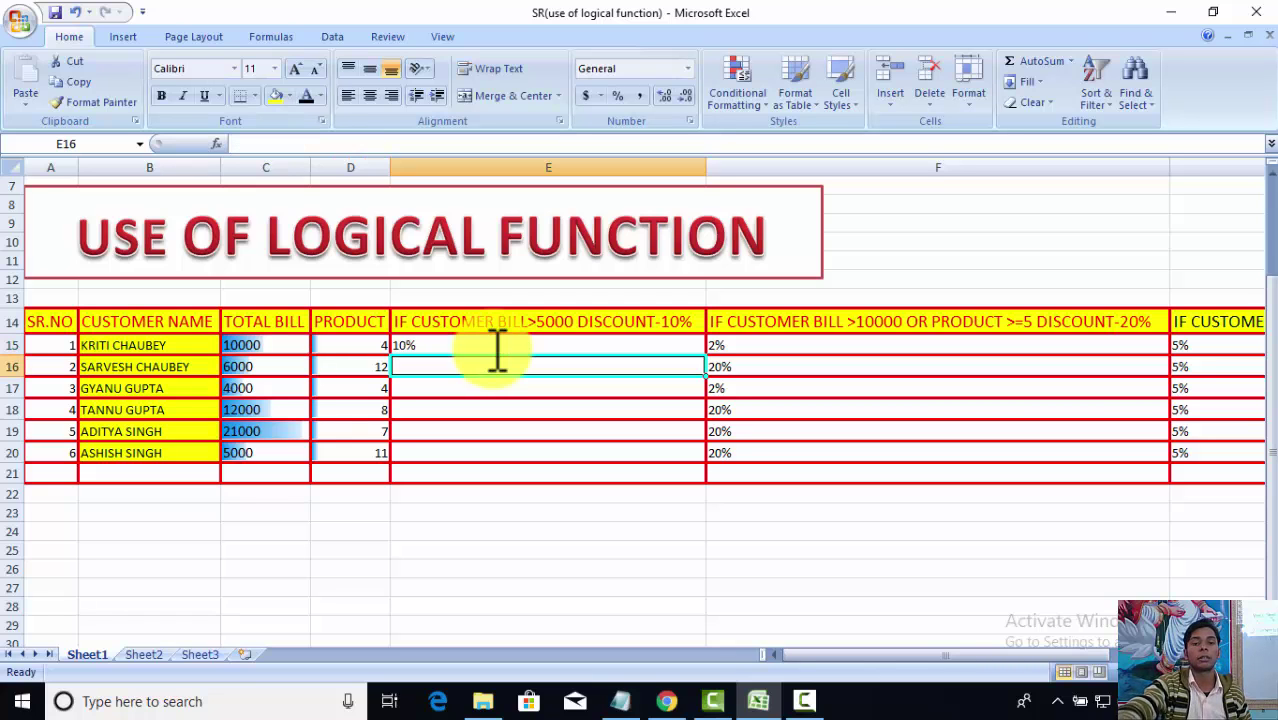
- Review E15's final formula against C15, then minimize Excel and the folder window
left_click(416, 343)
left_click(280, 348)
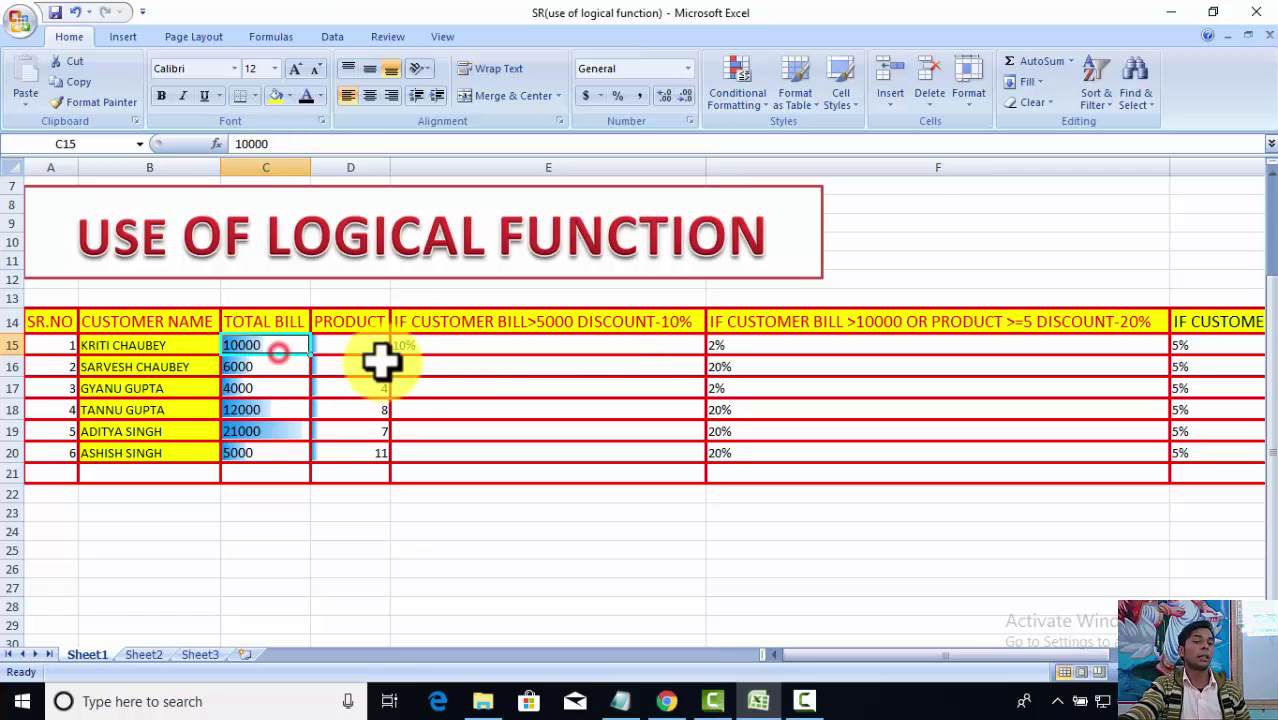
left_click(450, 346)
left_click(285, 348)
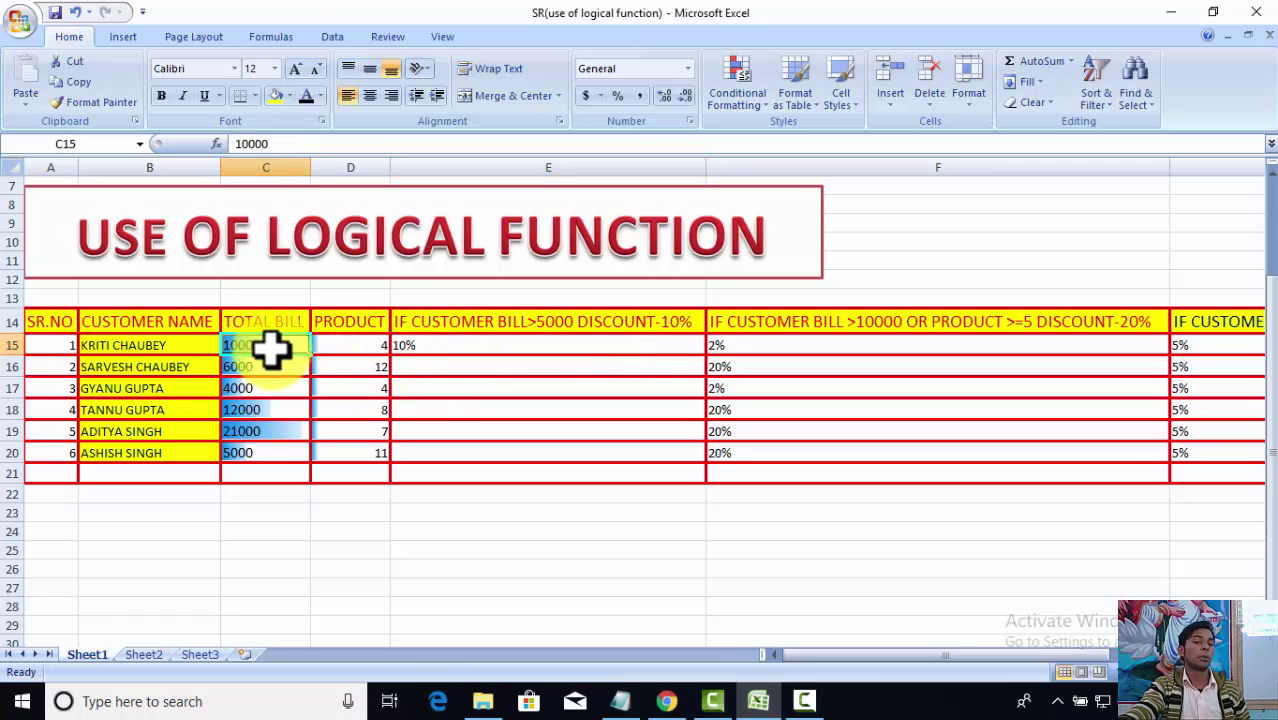
left_click(425, 345)
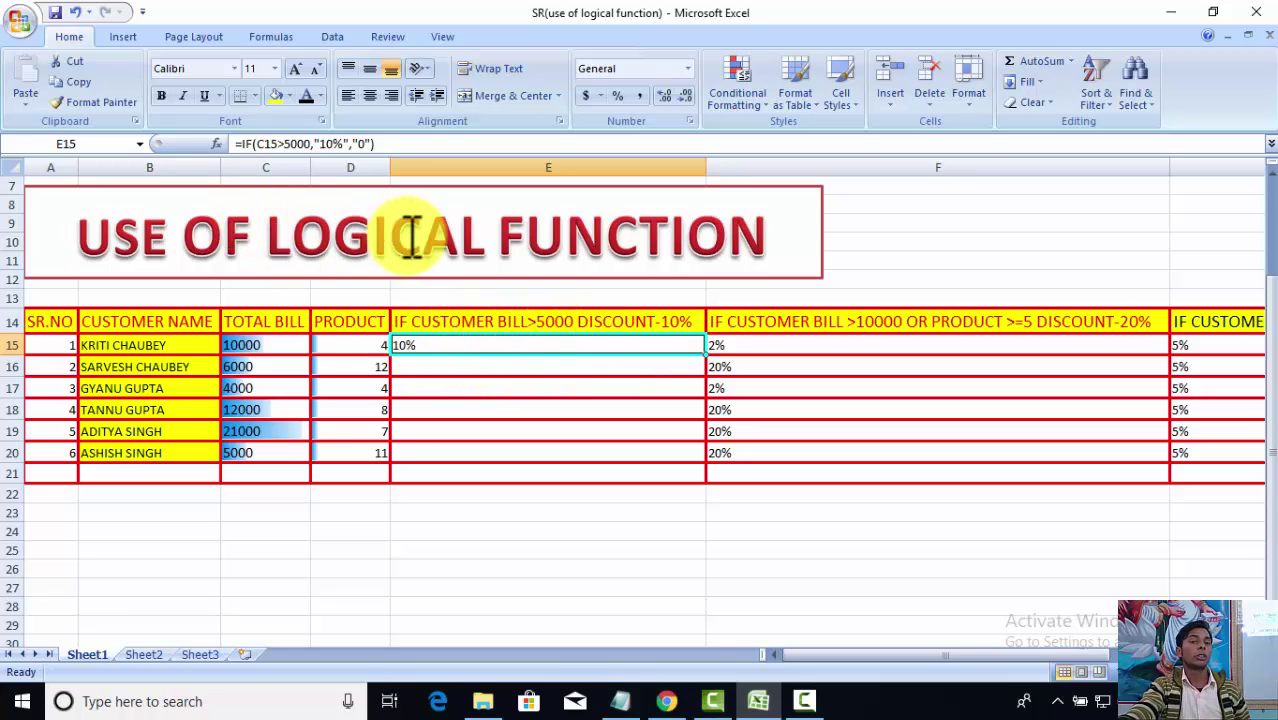
left_click(472, 382)
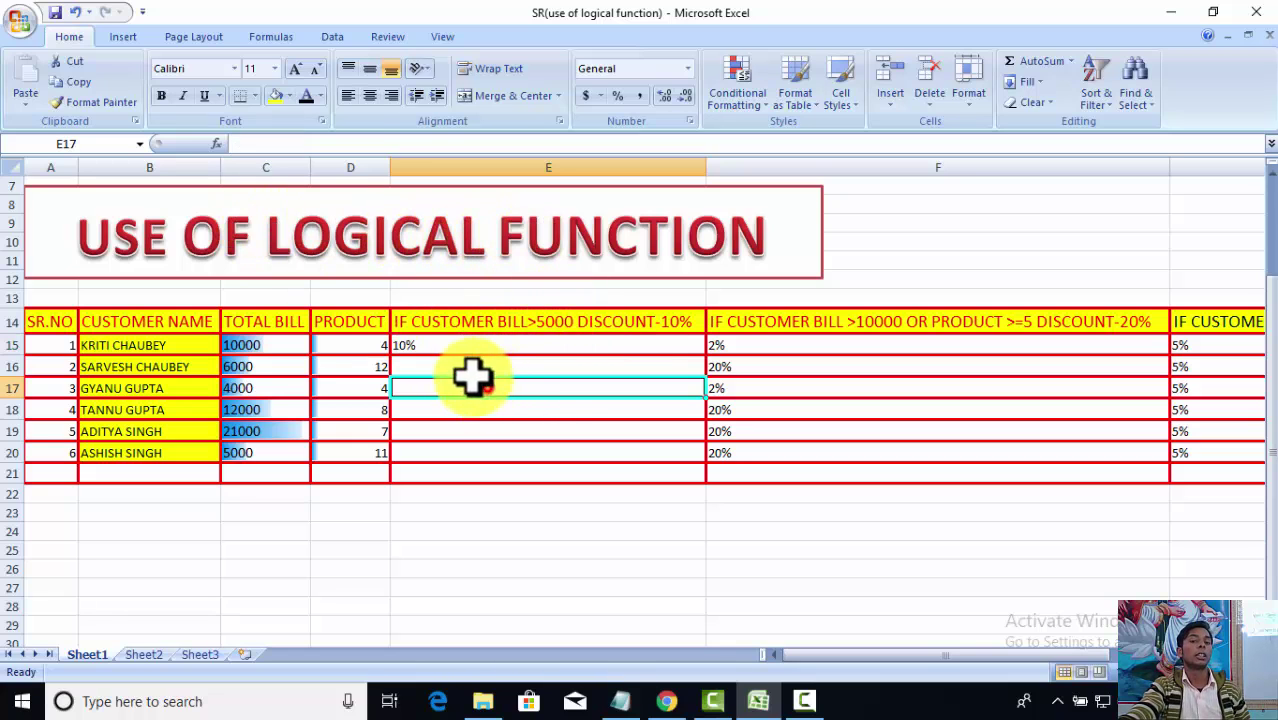
left_click(456, 343)
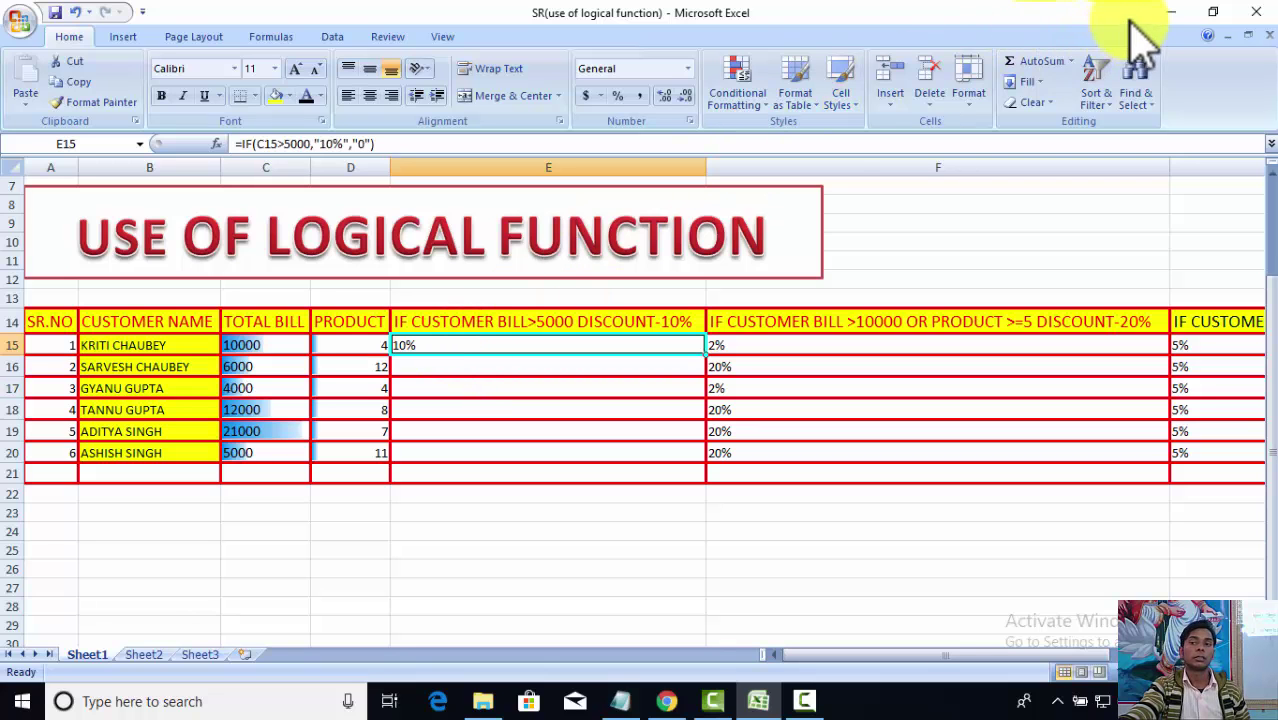
left_click(1175, 12)
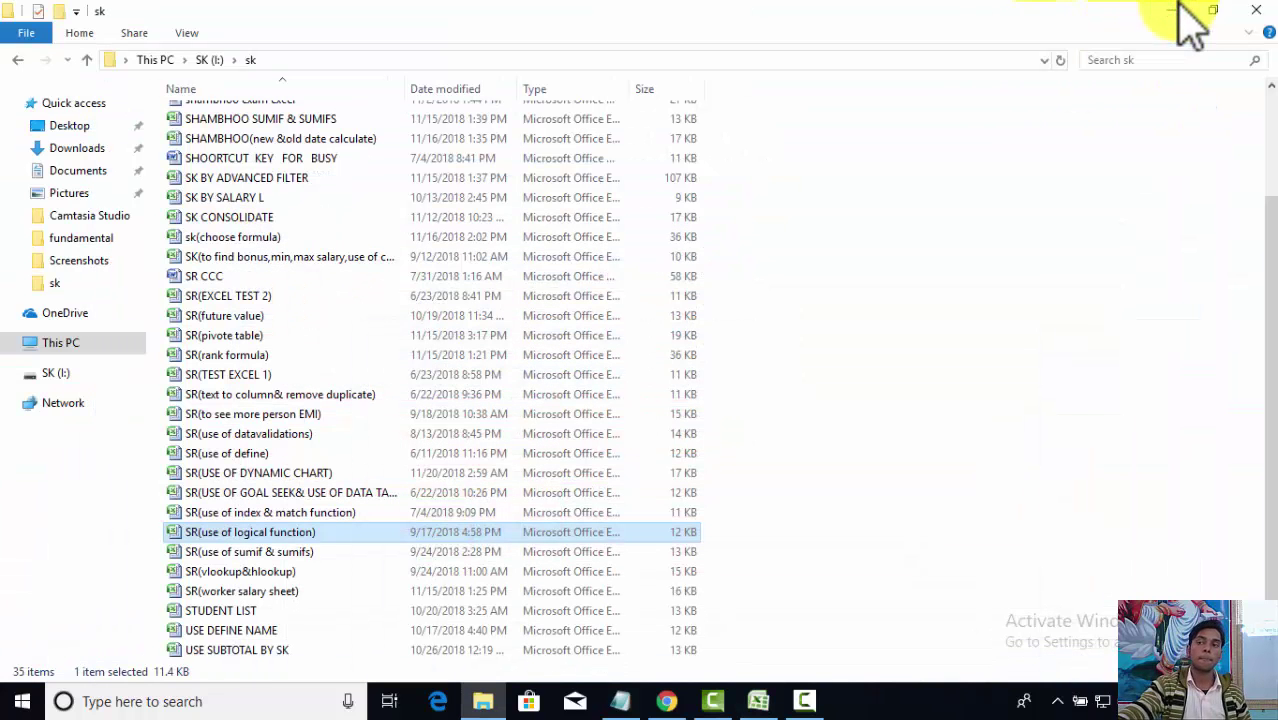
left_click(1178, 12)
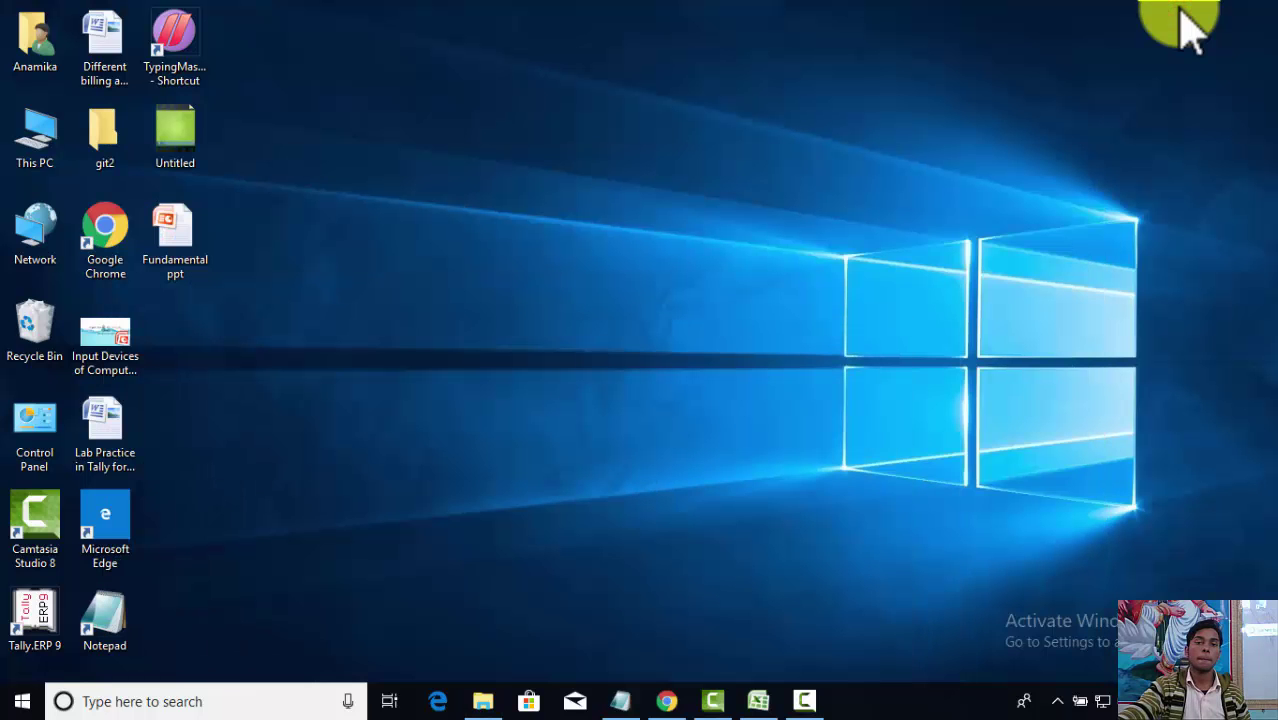